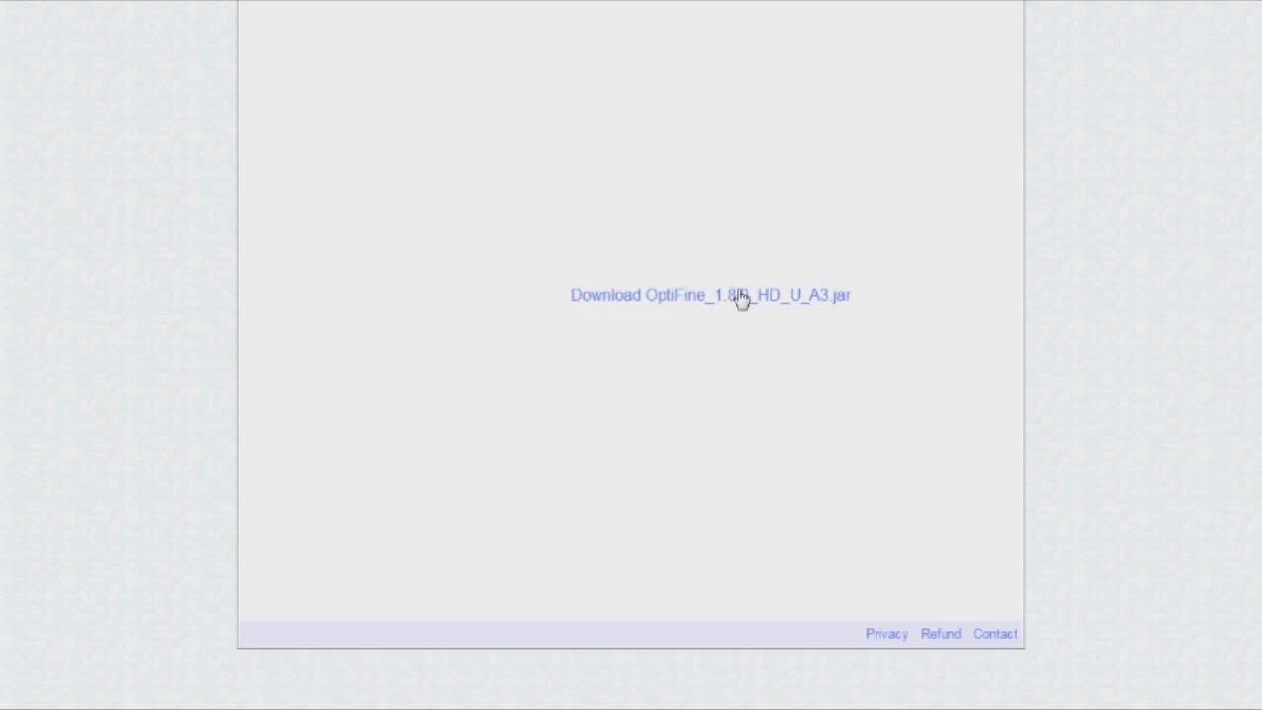
- Download OptiFine_1.8.0_HD_U_A3.jar and install OptiFine HD Ultra A3 for Minecraft 1.8
{"action": "left_click", "coordinate": [742, 297]}
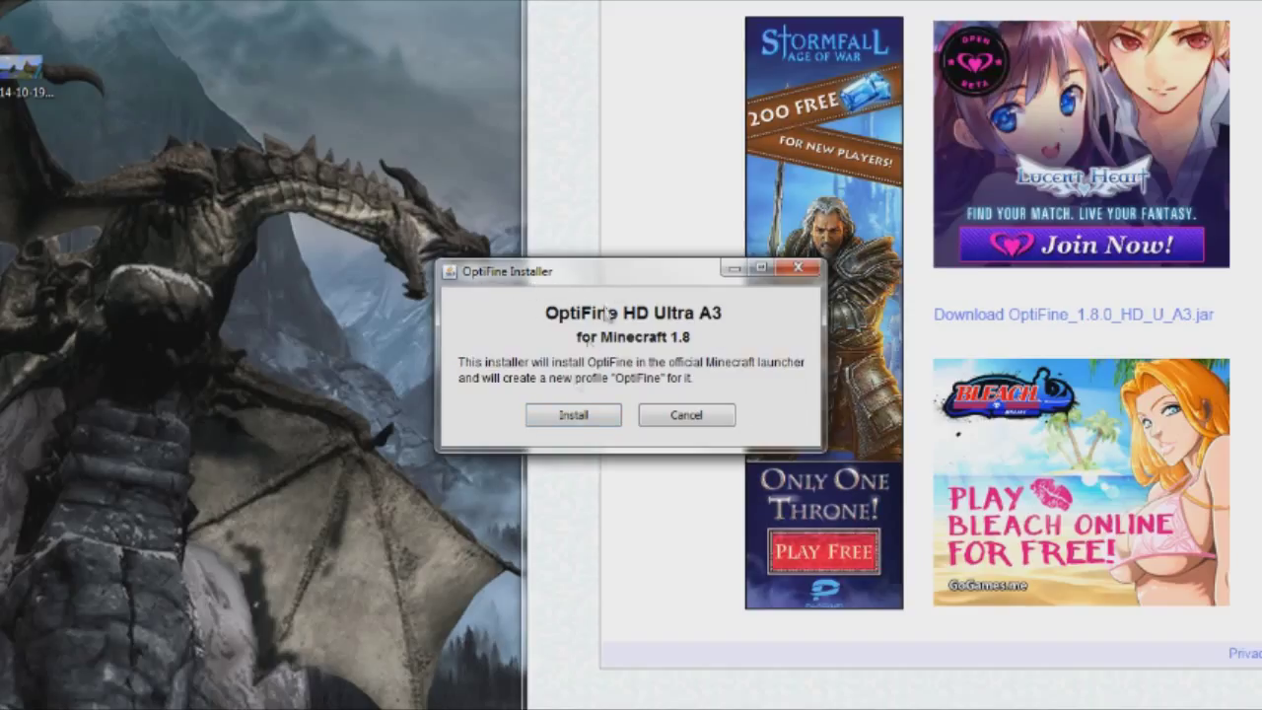
{"action": "left_click", "coordinate": [585, 415]}
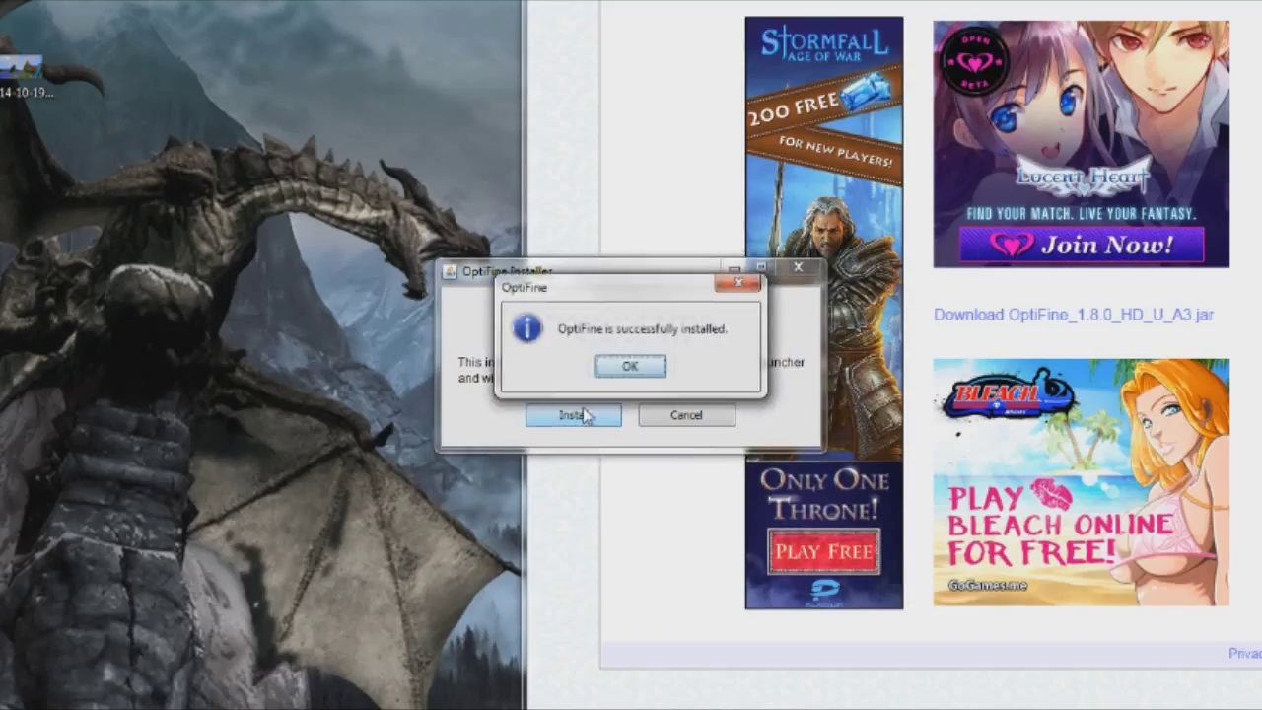
{"action": "left_click", "coordinate": [631, 365]}
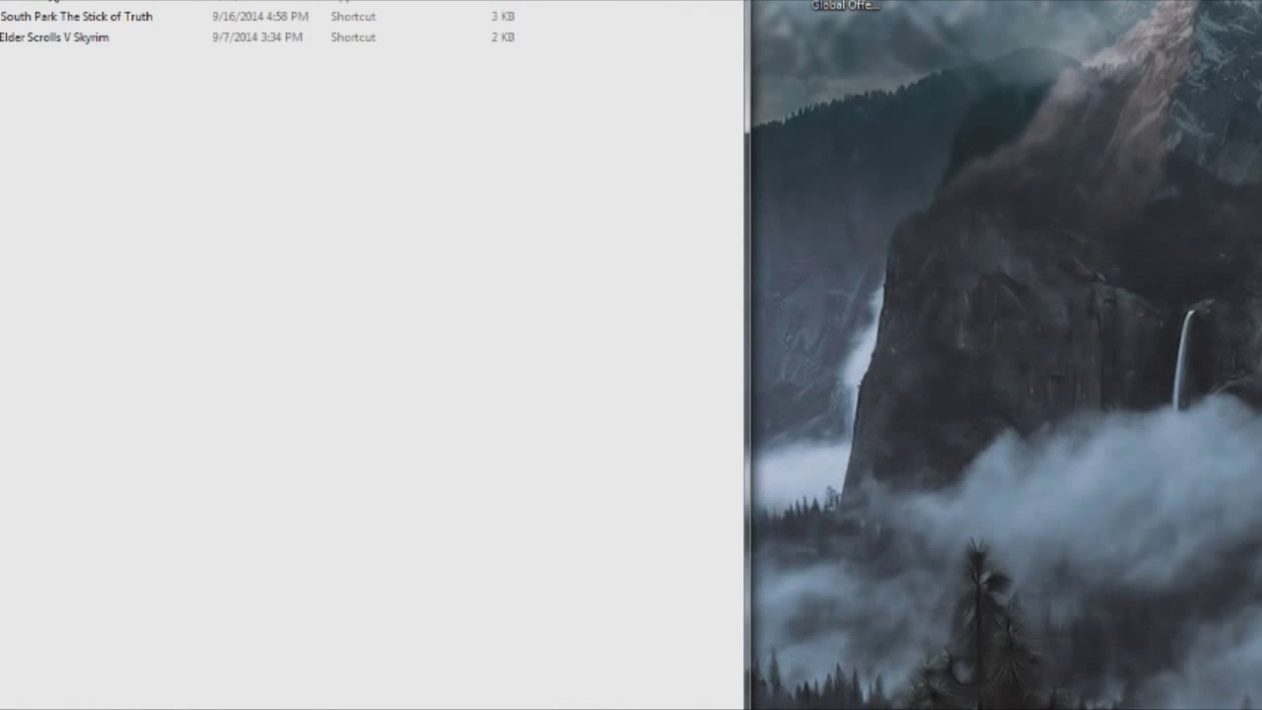
- Launch Minecraft.exe from the games folder and allow it to run
{"action": "double_click", "coordinate": [177, 4]}
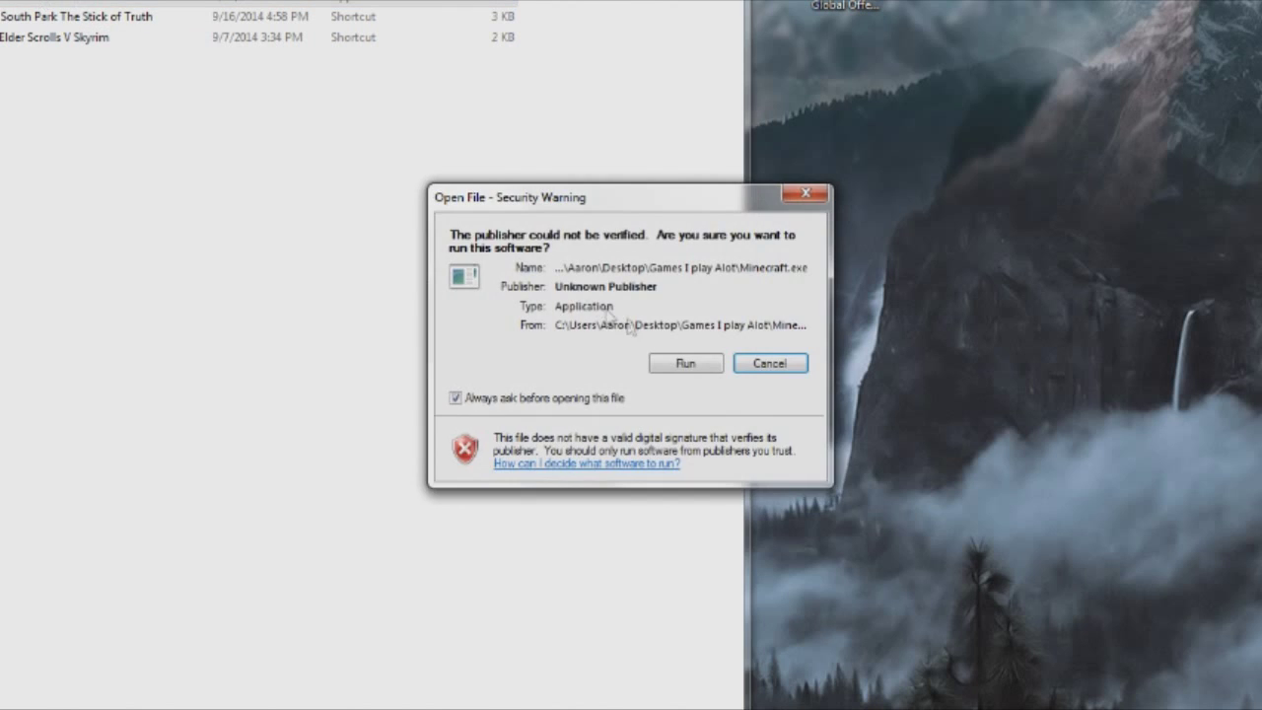
{"action": "left_click", "coordinate": [692, 364]}
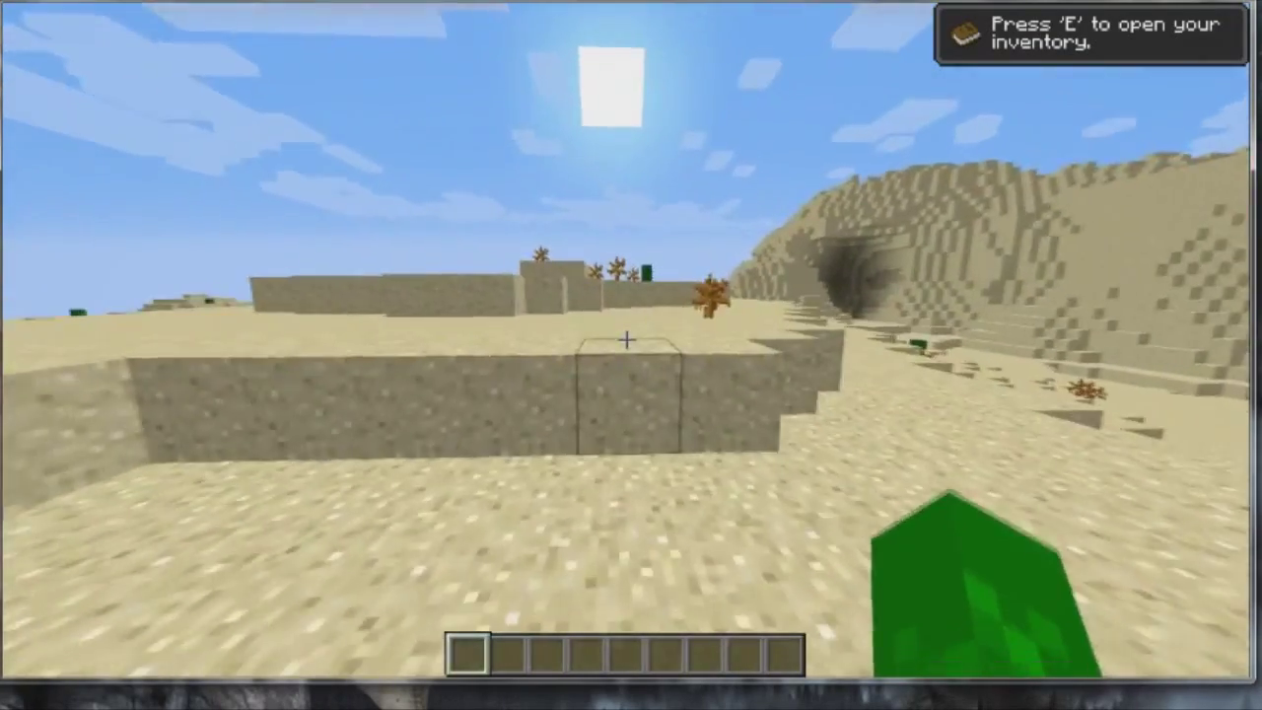
- Open the game's control settings and bind the Zoom action to the left Ctrl key
{"action": "key", "text": "Escape"}
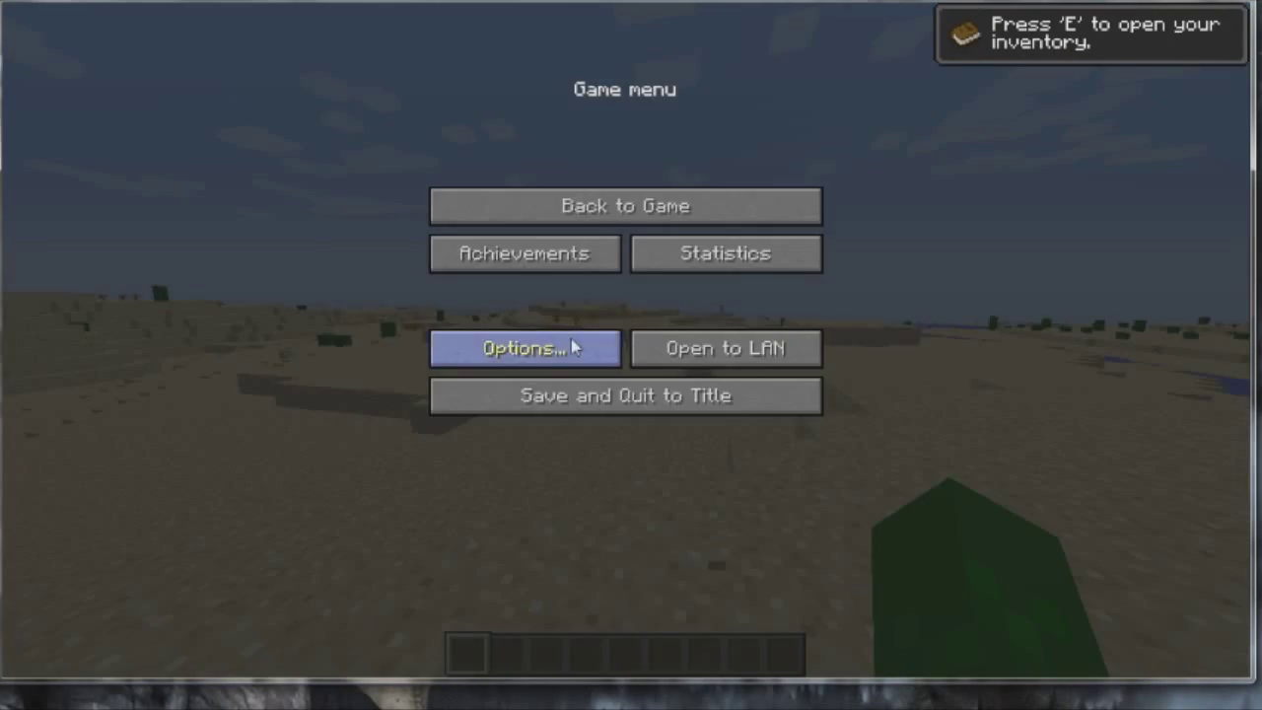
{"action": "left_click", "coordinate": [571, 338]}
{"action": "left_click", "coordinate": [739, 305]}
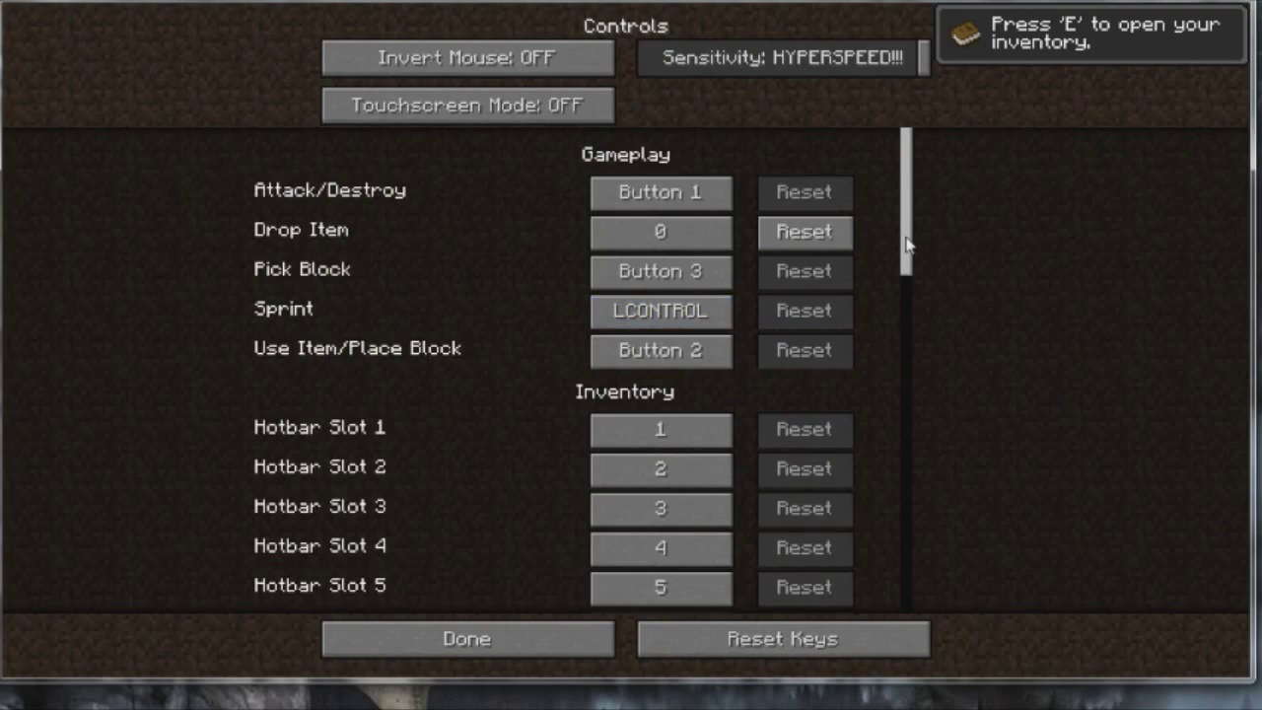
{"action": "left_click_drag", "start_coordinate": [907, 245], "coordinate": [901, 419]}
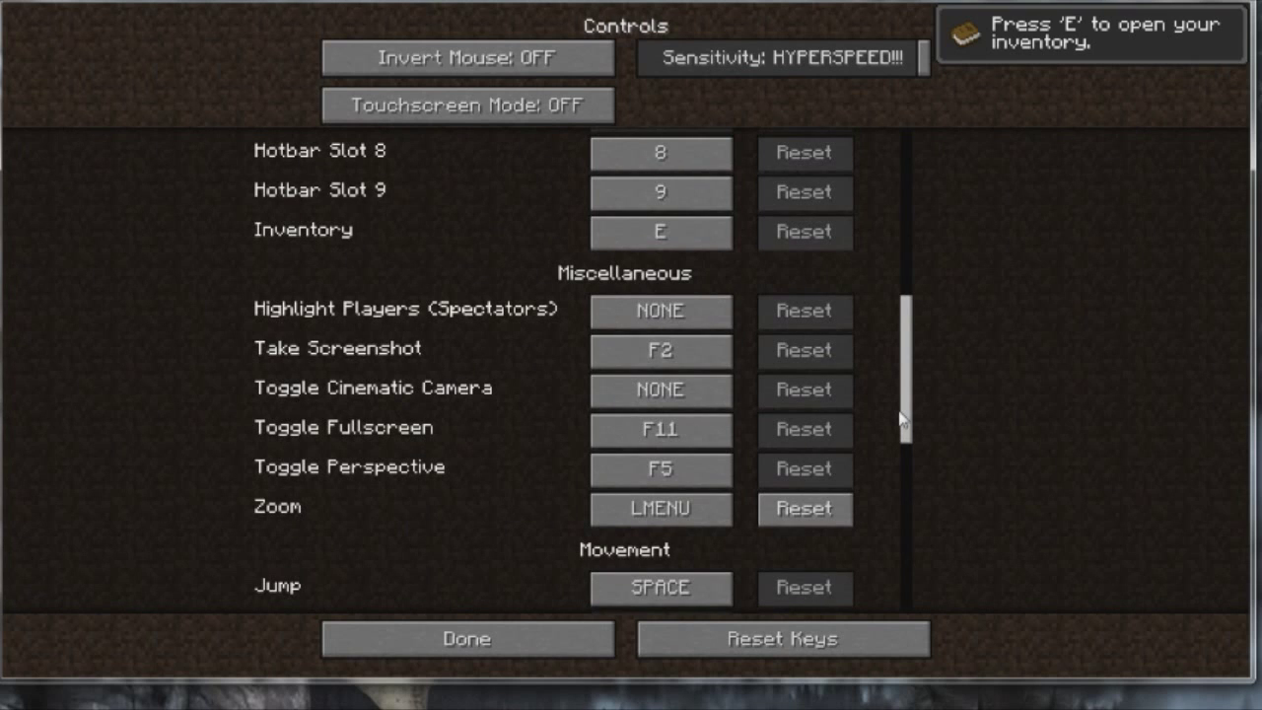
{"action": "left_click", "coordinate": [690, 511]}
{"action": "key", "text": "ctrl"}
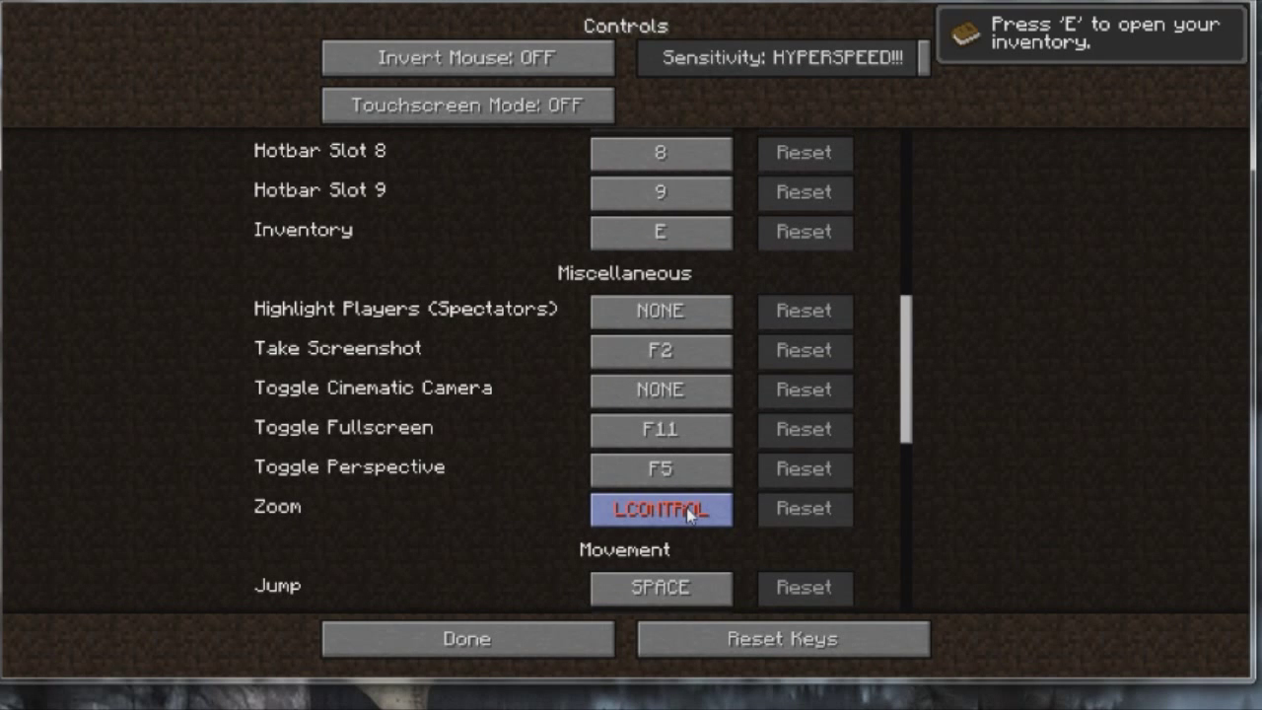
- Bind the Zoom action to the left Alt key (LMENU) and close the control settings
{"action": "left_click", "coordinate": [691, 511]}
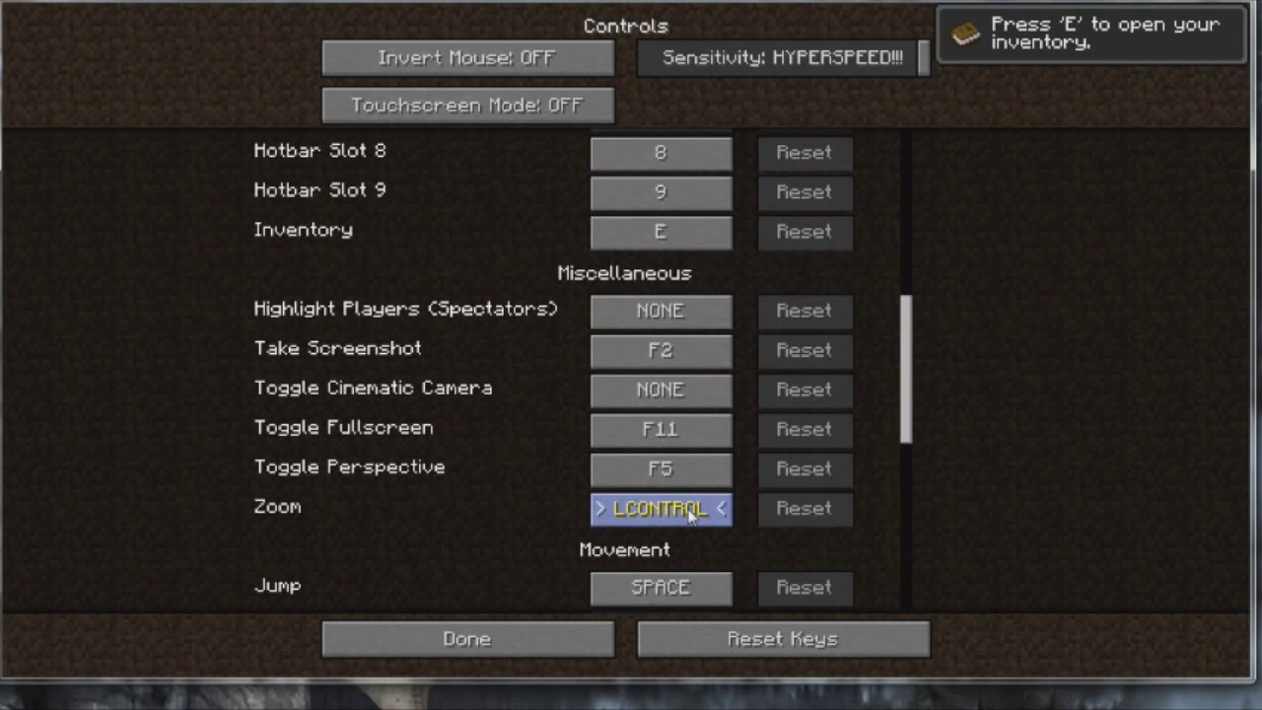
{"action": "key", "text": "alt"}
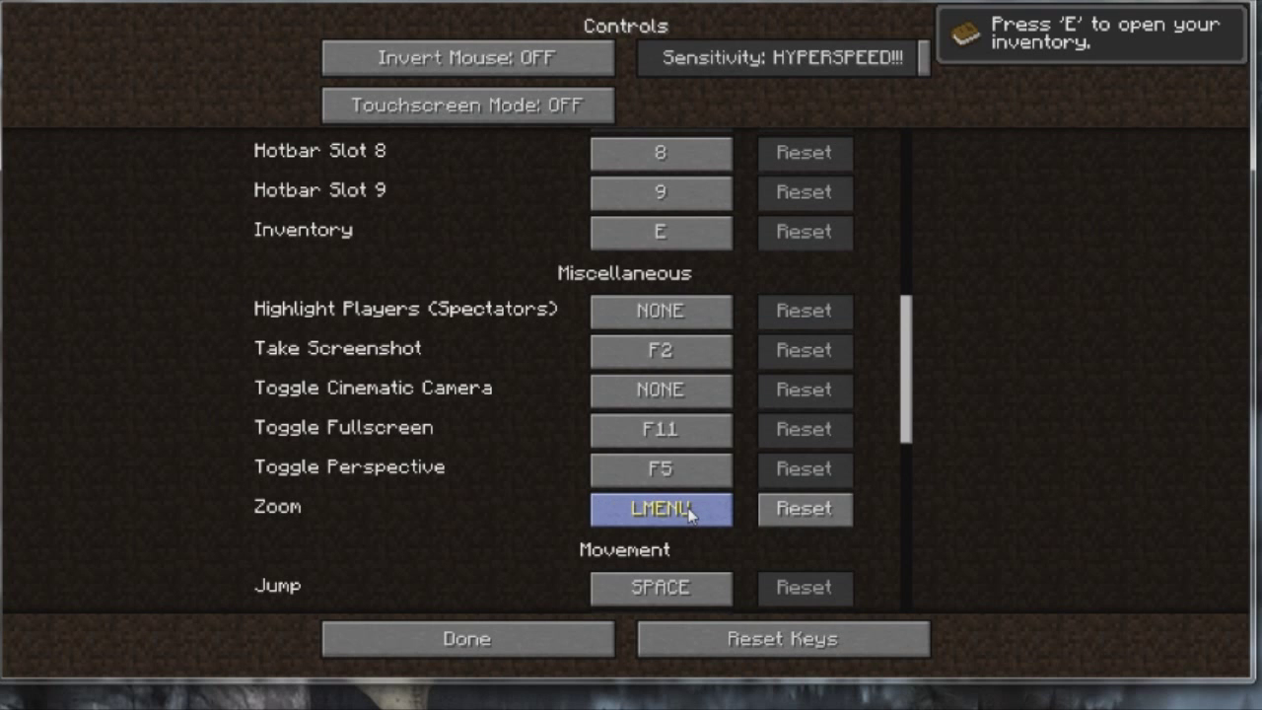
{"action": "scroll", "coordinate": [794, 558], "scroll_direction": "down", "scroll_amount": 4}
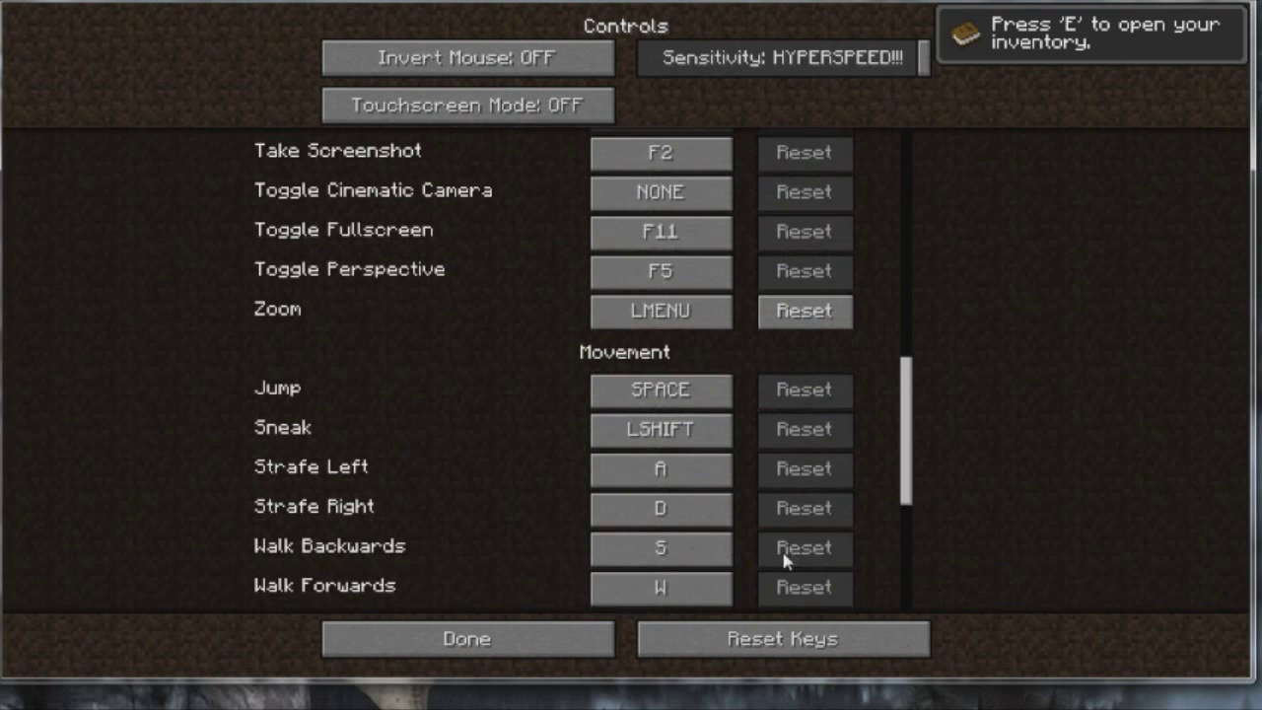
{"action": "scroll", "coordinate": [787, 558], "scroll_direction": "down", "scroll_amount": 1}
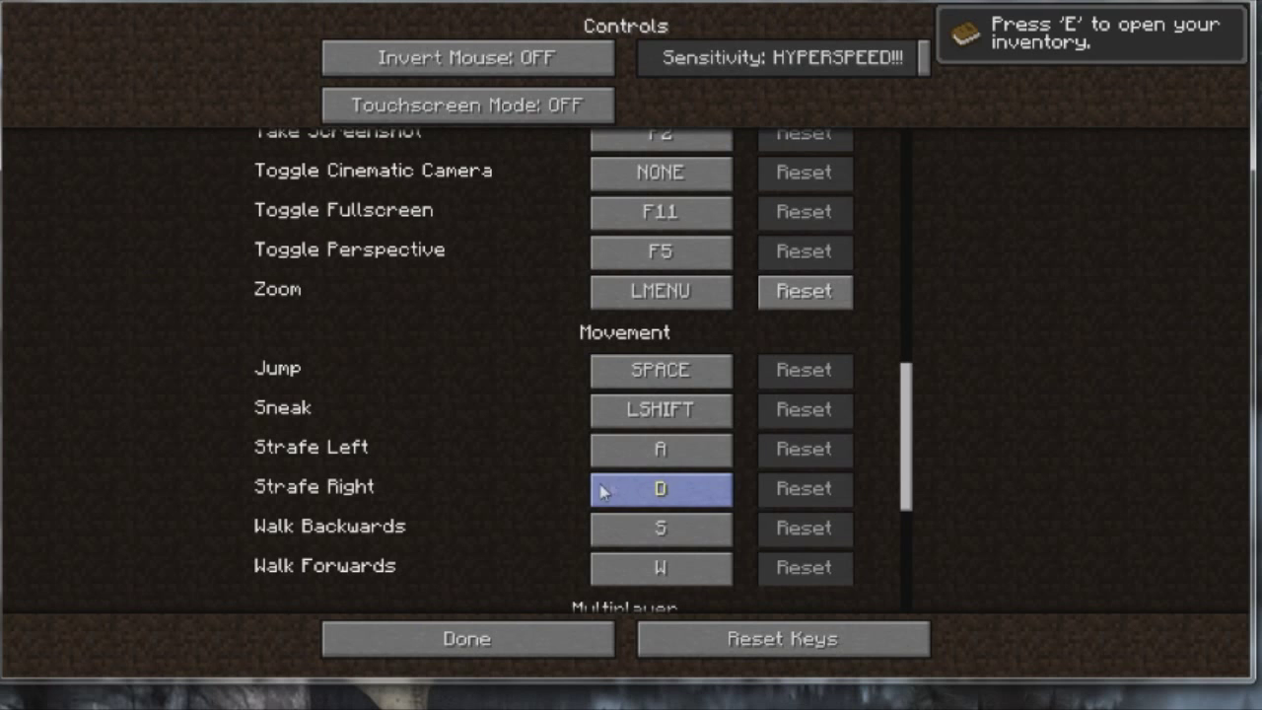
{"action": "left_click", "coordinate": [501, 646]}
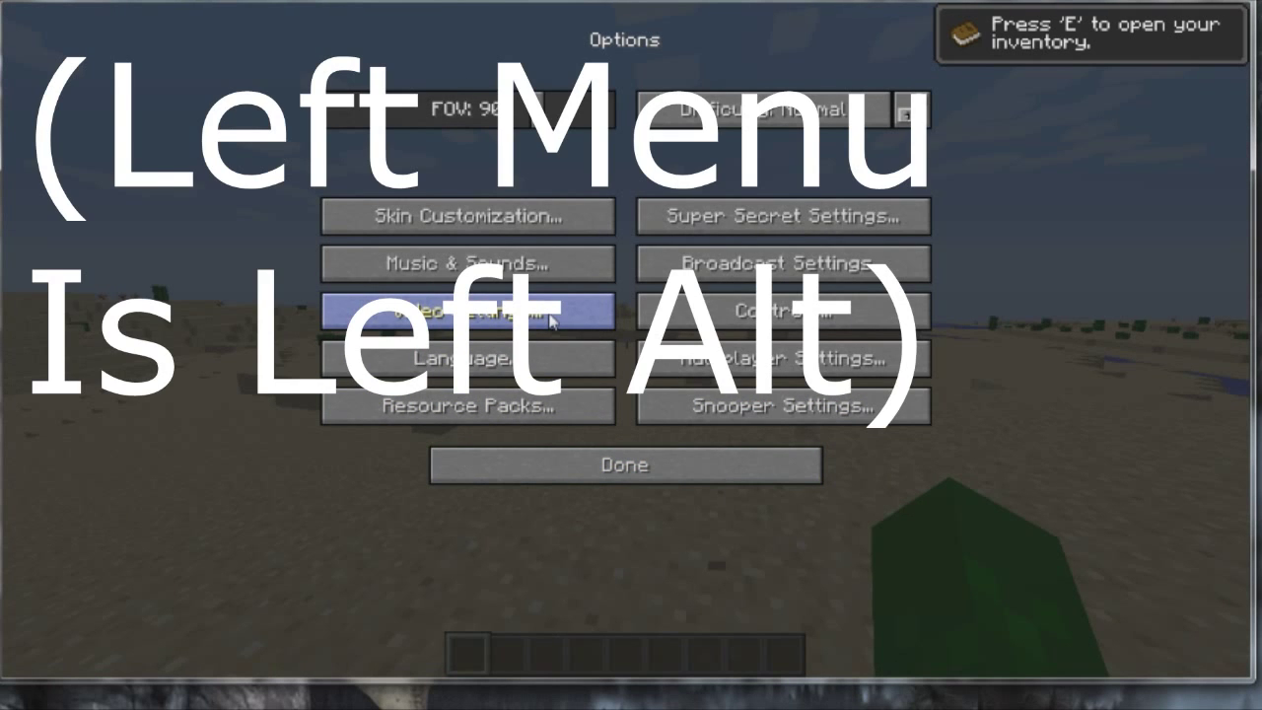
- Set the Smooth Lighting Level to 15% in the video settings
{"action": "left_click", "coordinate": [550, 322]}
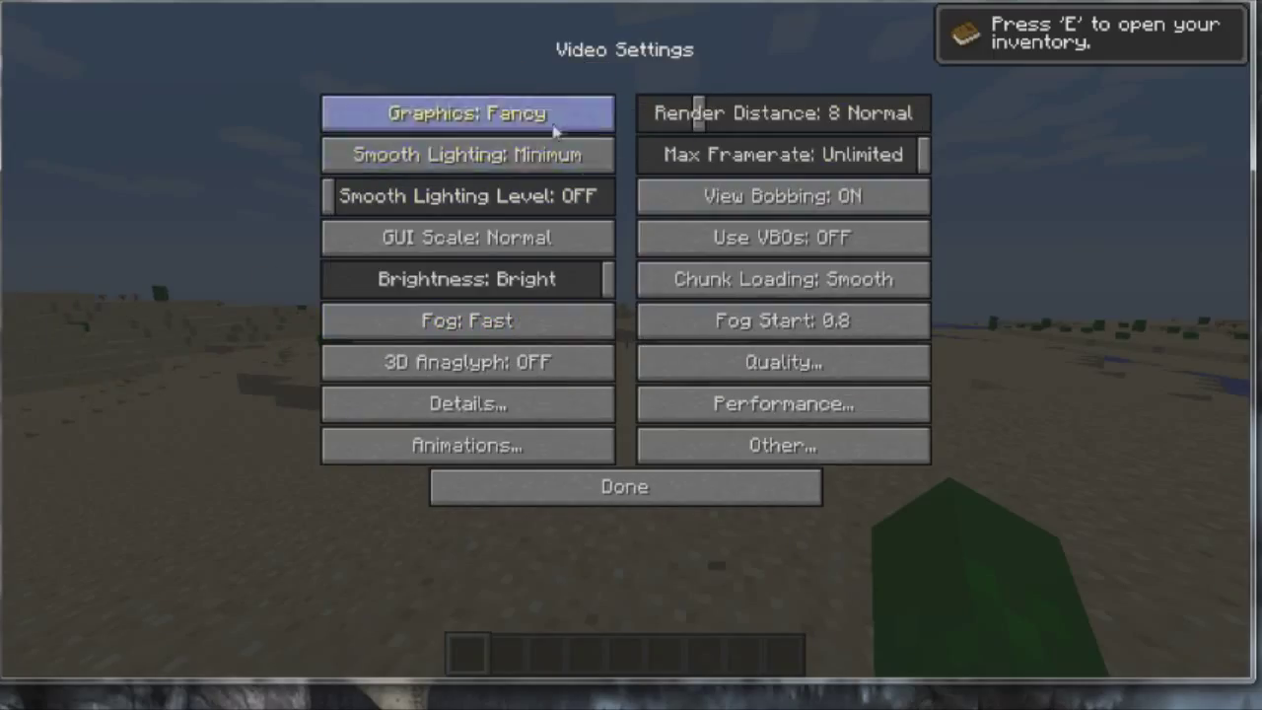
{"action": "mouse_move", "coordinate": [392, 190]}
{"action": "left_mouse_down"}
{"action": "mouse_move", "coordinate": [609, 197]}
{"action": "mouse_move", "coordinate": [457, 212]}
{"action": "mouse_move", "coordinate": [335, 197]}
{"action": "mouse_move", "coordinate": [370, 195]}
{"action": "left_mouse_up"}
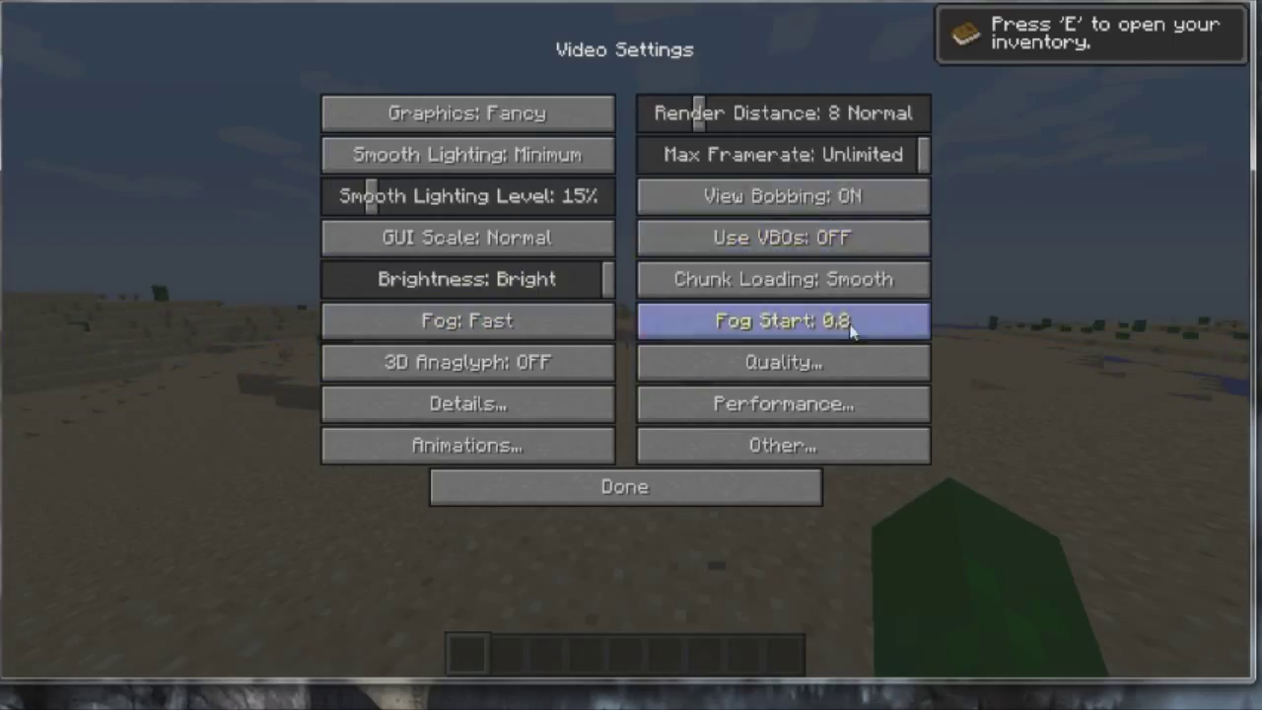
- Examine the Detail Settings and Animation Settings of the video options
{"action": "left_click", "coordinate": [514, 418]}
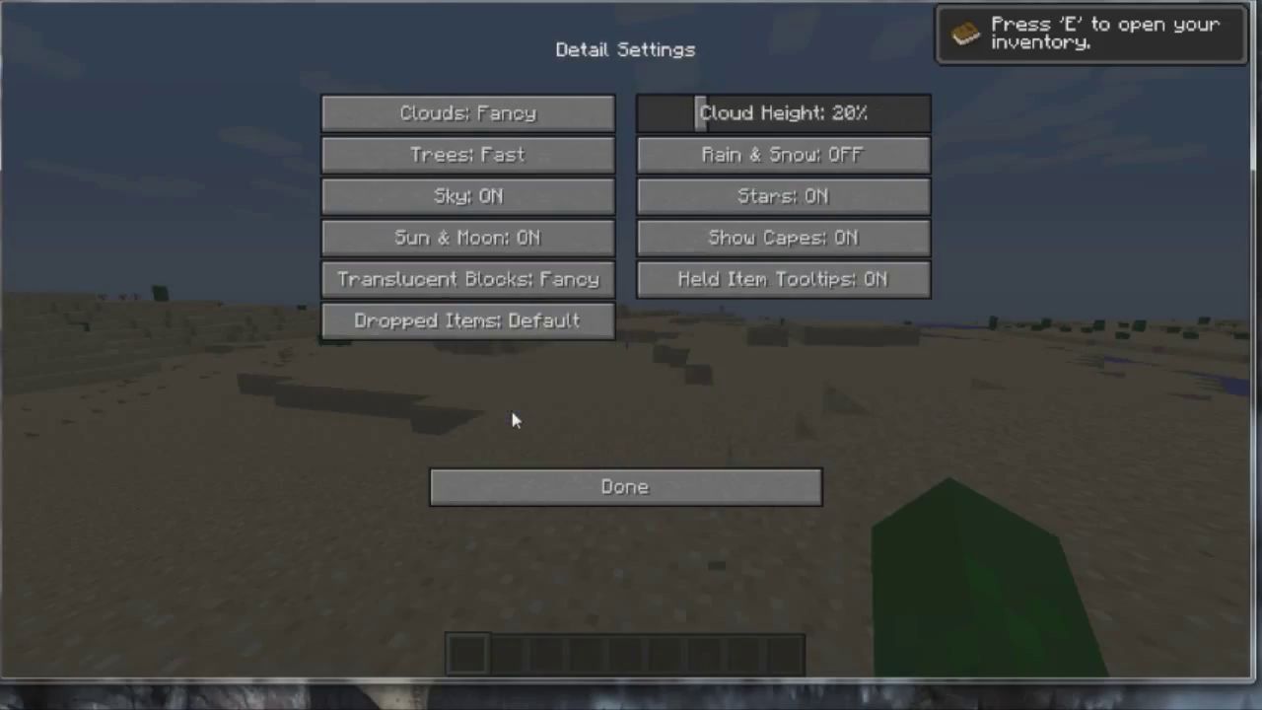
{"action": "mouse_move", "coordinate": [542, 134]}
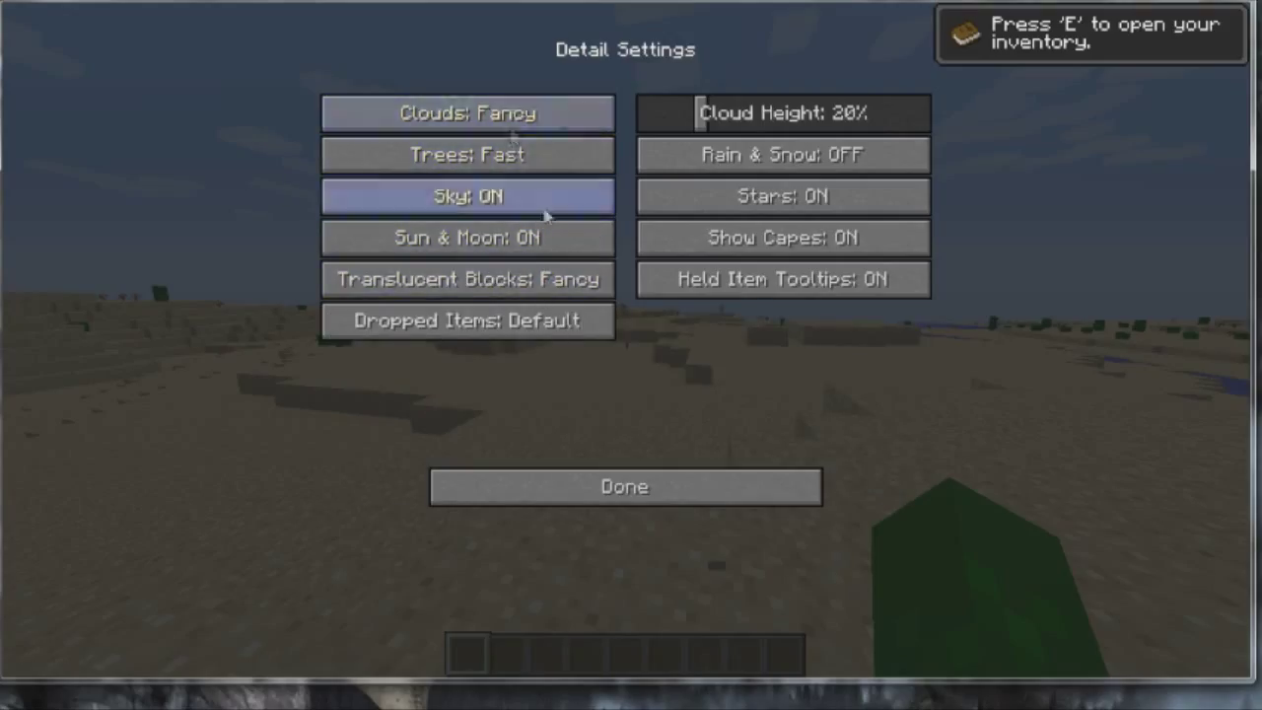
{"action": "left_click", "coordinate": [603, 486]}
{"action": "left_click", "coordinate": [541, 437]}
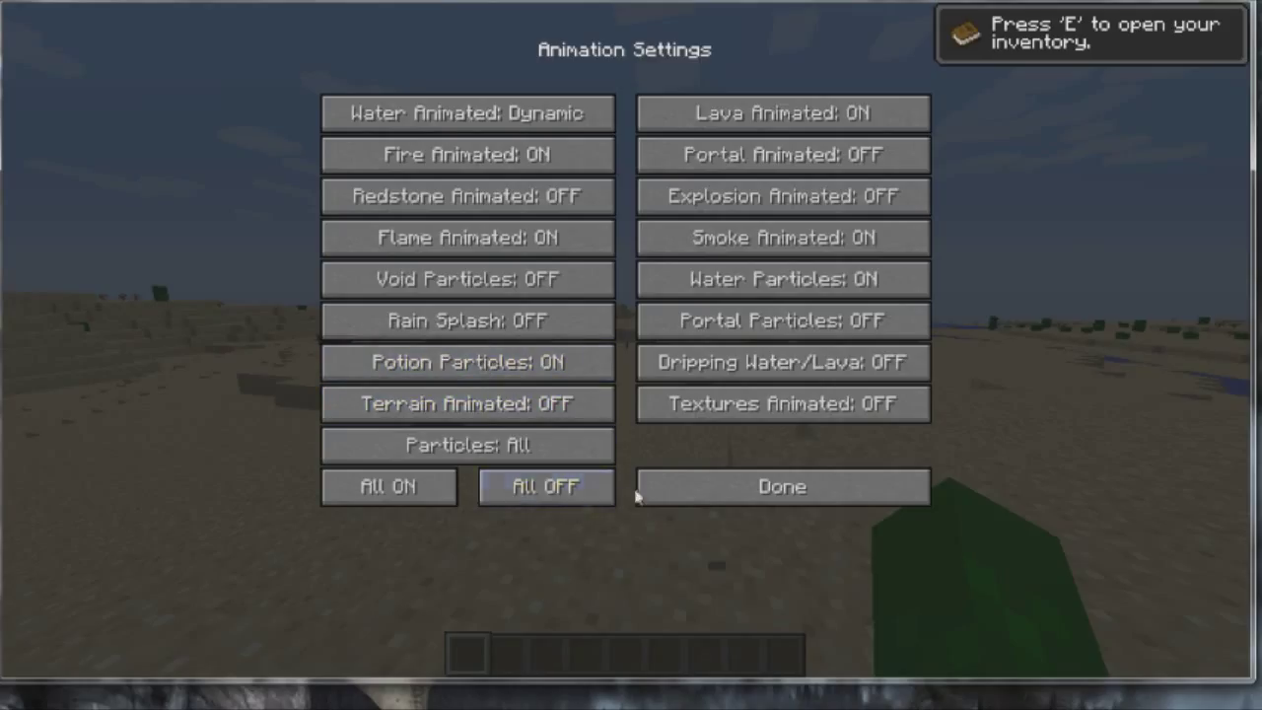
{"action": "left_click", "coordinate": [718, 498]}
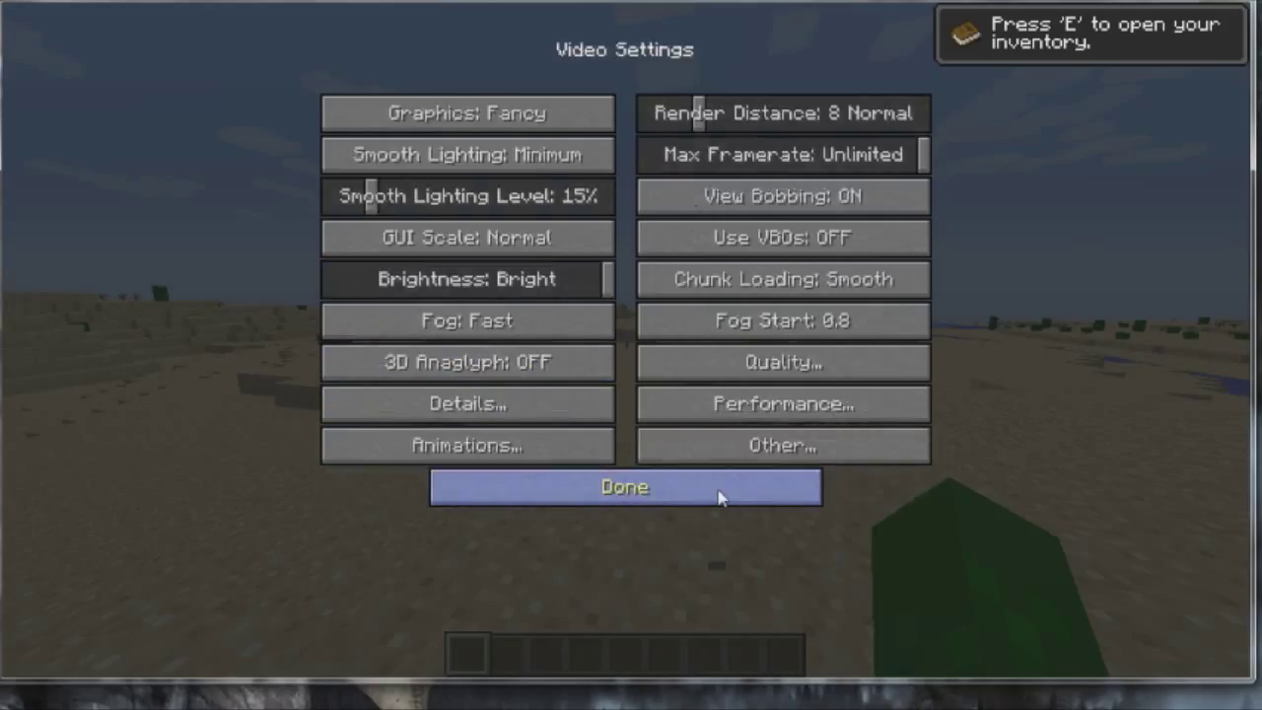
{"action": "left_click", "coordinate": [474, 451]}
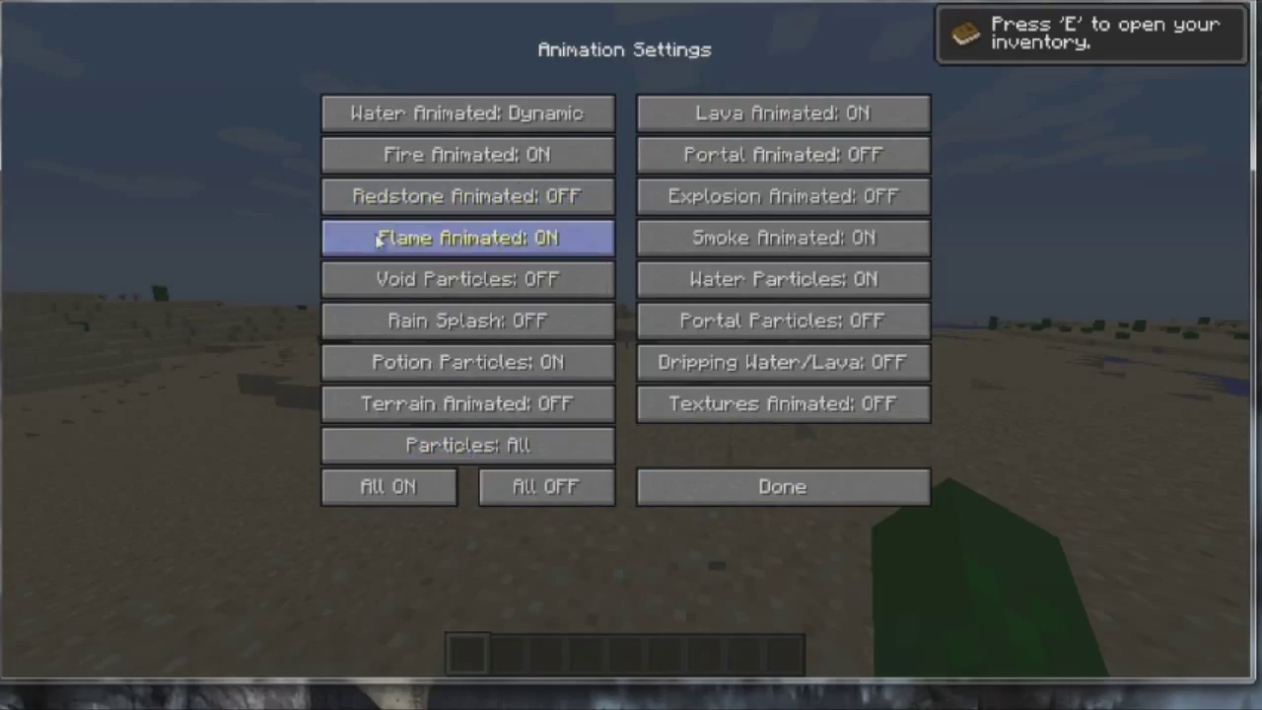
{"action": "left_click", "coordinate": [806, 491]}
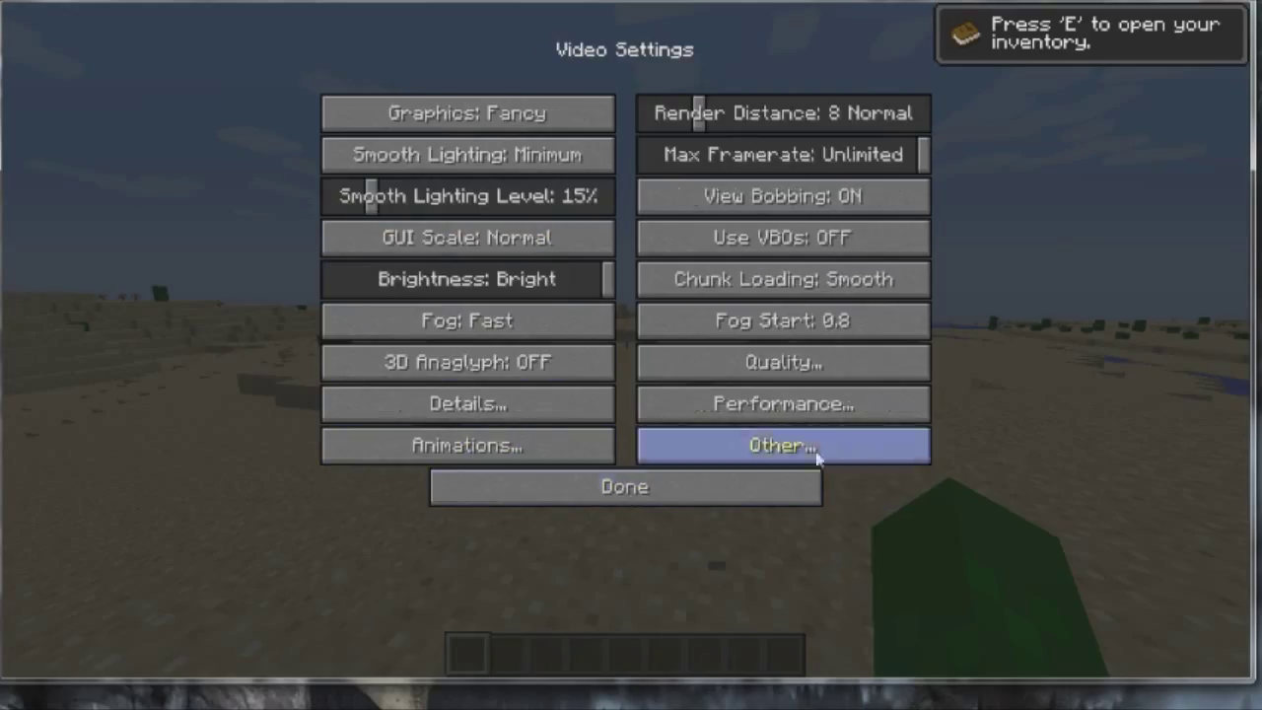
- Set Better Grass to Fancy in the Quality Settings and return to the game
{"action": "left_click", "coordinate": [801, 357]}
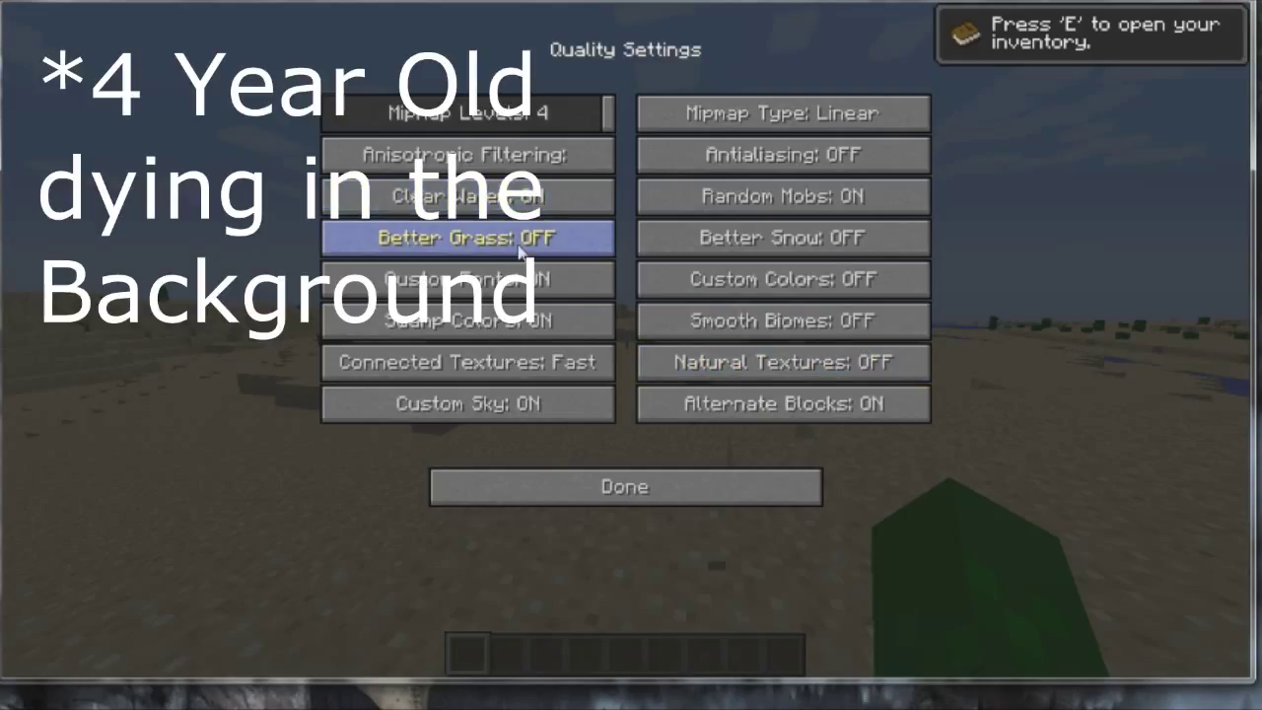
{"action": "mouse_move", "coordinate": [522, 257]}
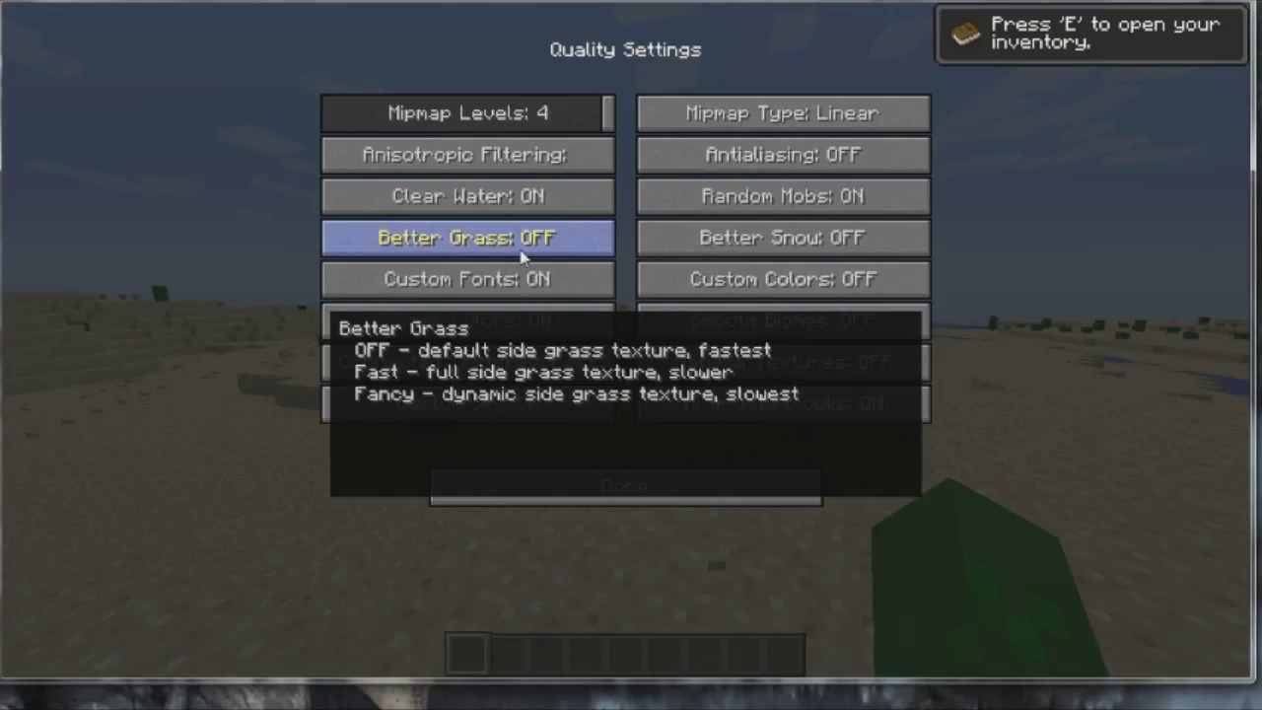
{"action": "left_click", "coordinate": [523, 254]}
{"action": "left_click", "coordinate": [523, 255]}
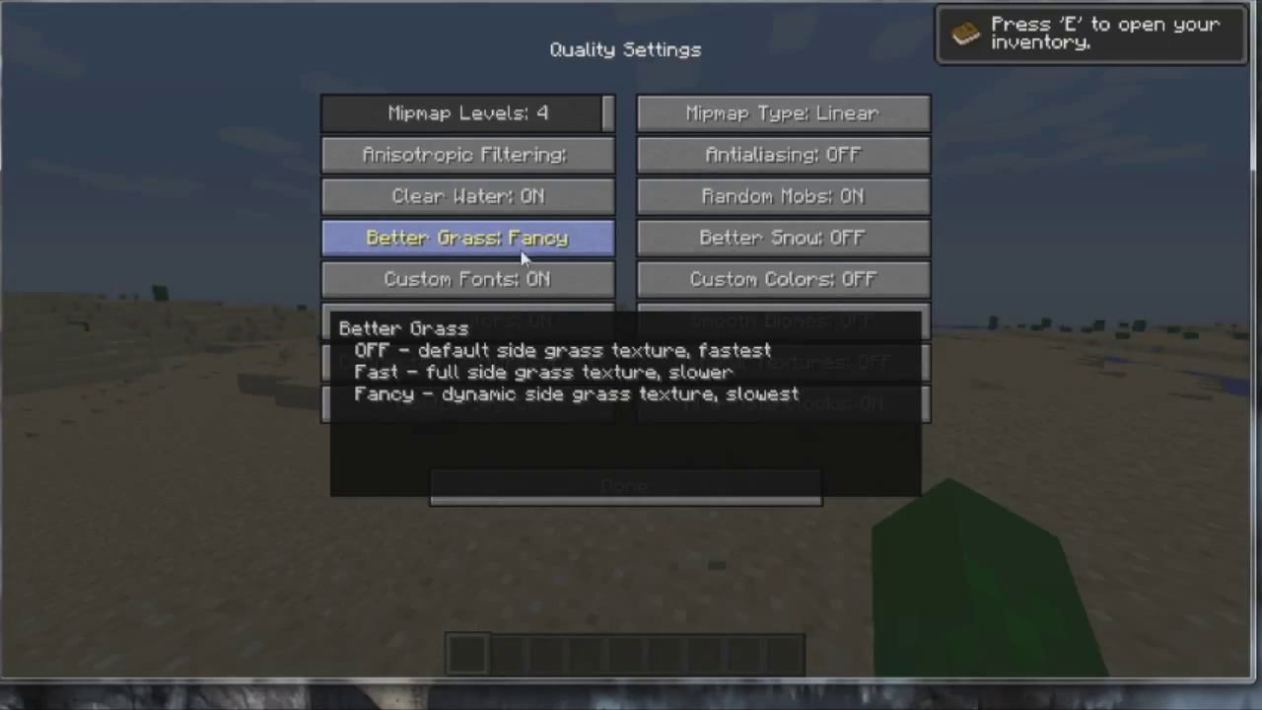
{"action": "key", "text": "Escape"}
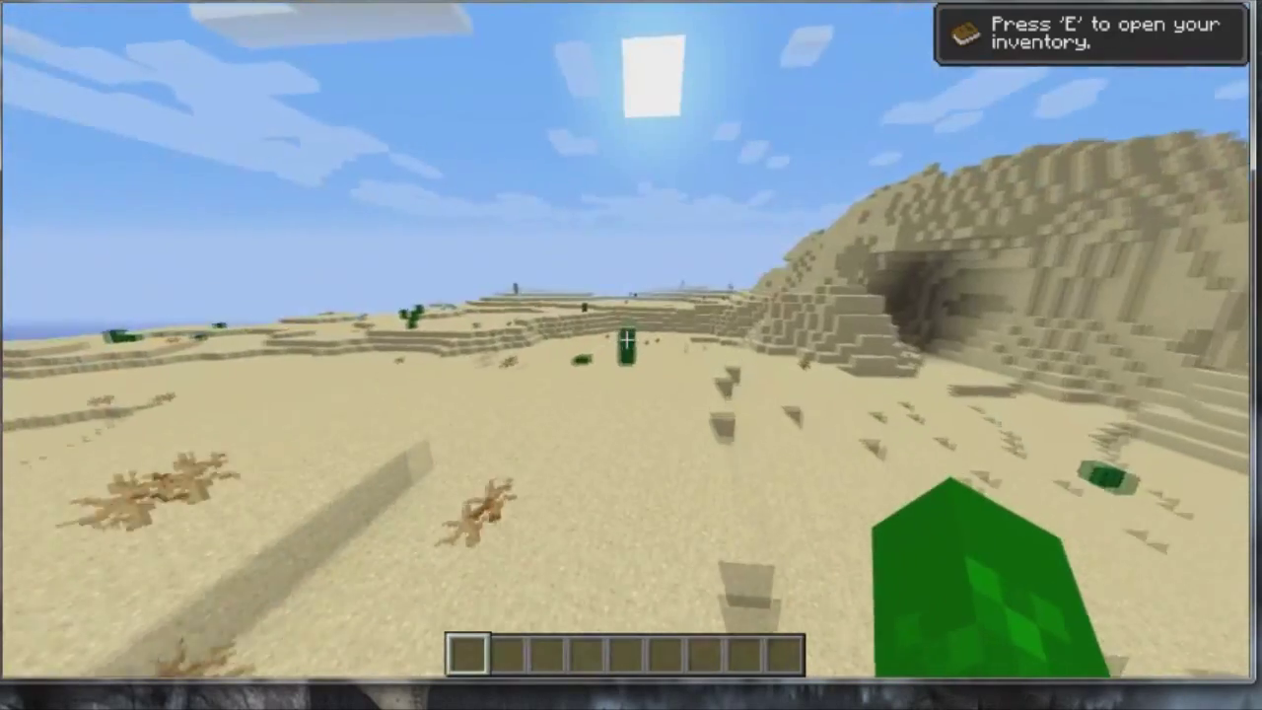
- Walk forward across the desert to look at the rendered terrain
{"action": "key", "text": "w"}
{"action": "key", "text": "w"}
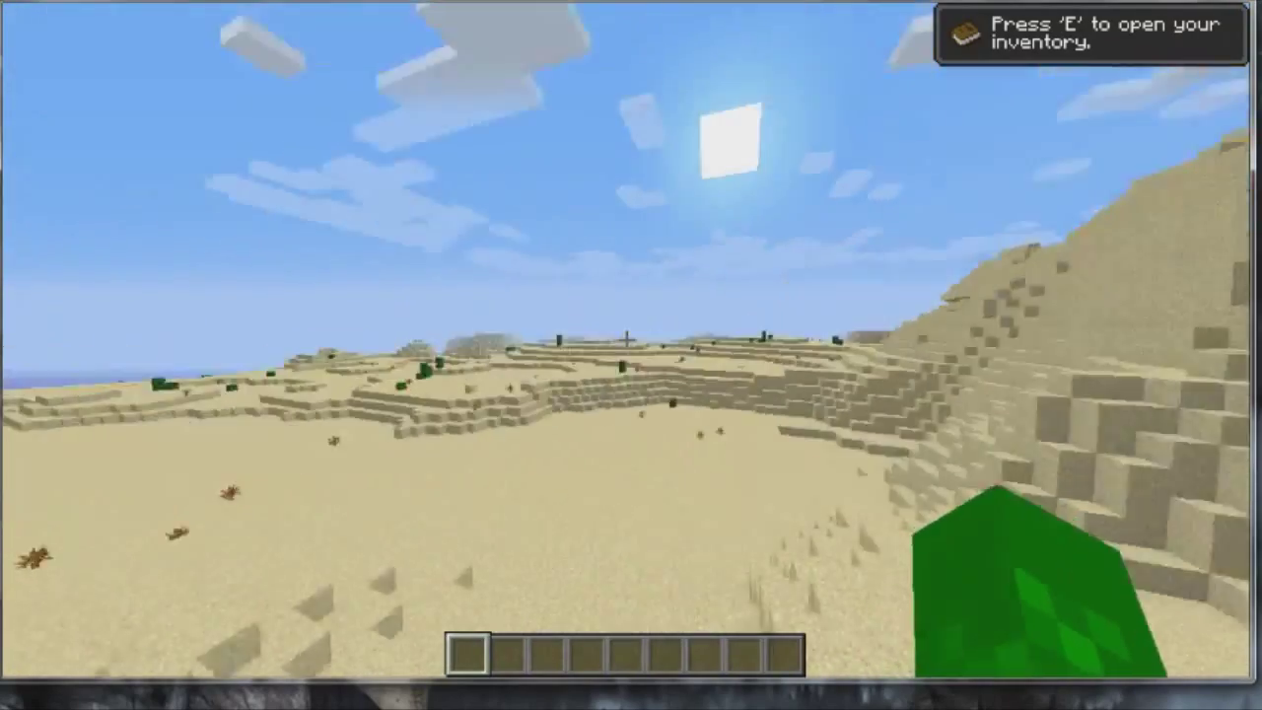
{"action": "key", "text": "w"}
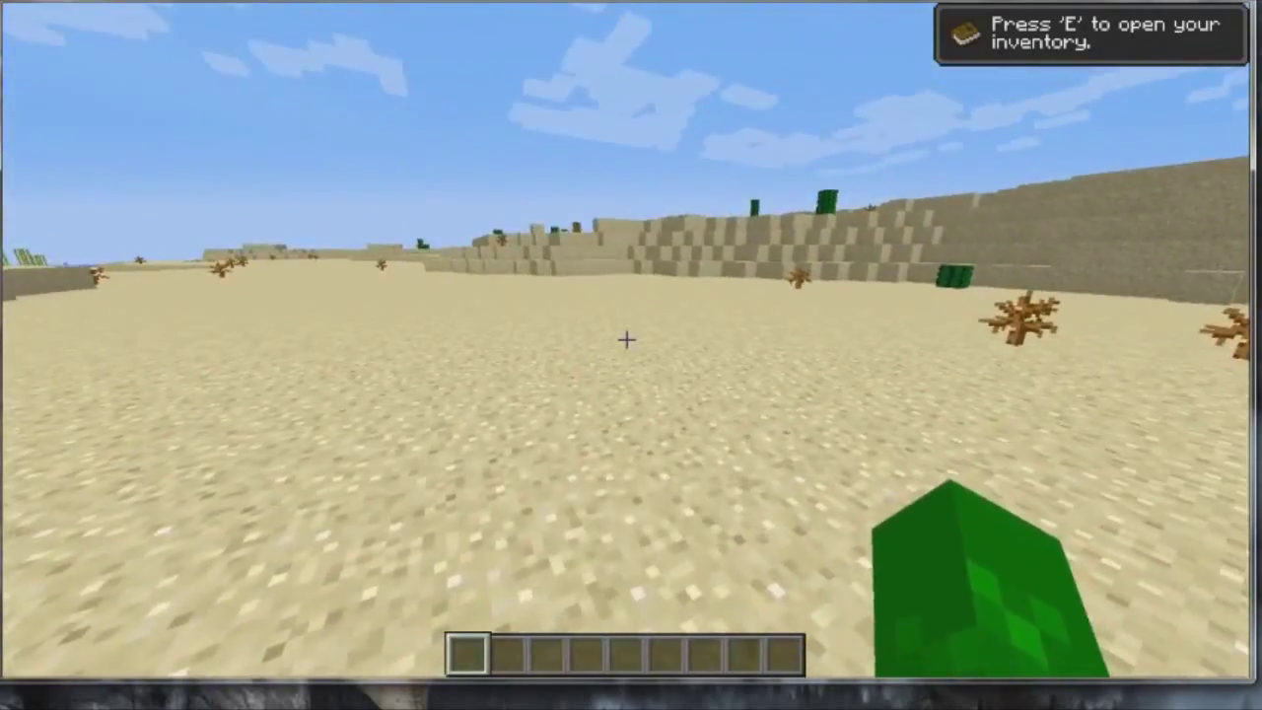
- Reopen the video quality settings from the game menu and switch Better Grass away from Fancy
{"action": "key", "text": "Escape"}
{"action": "left_click", "coordinate": [545, 341]}
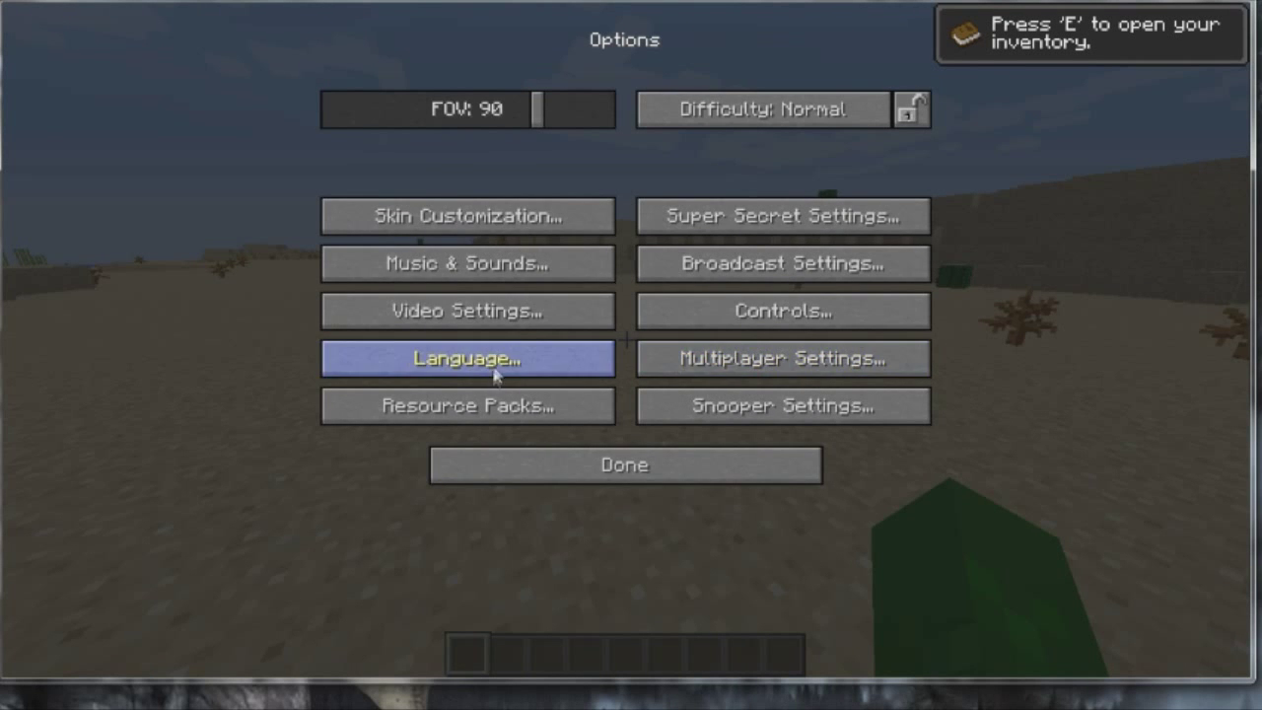
{"action": "left_click", "coordinate": [529, 310]}
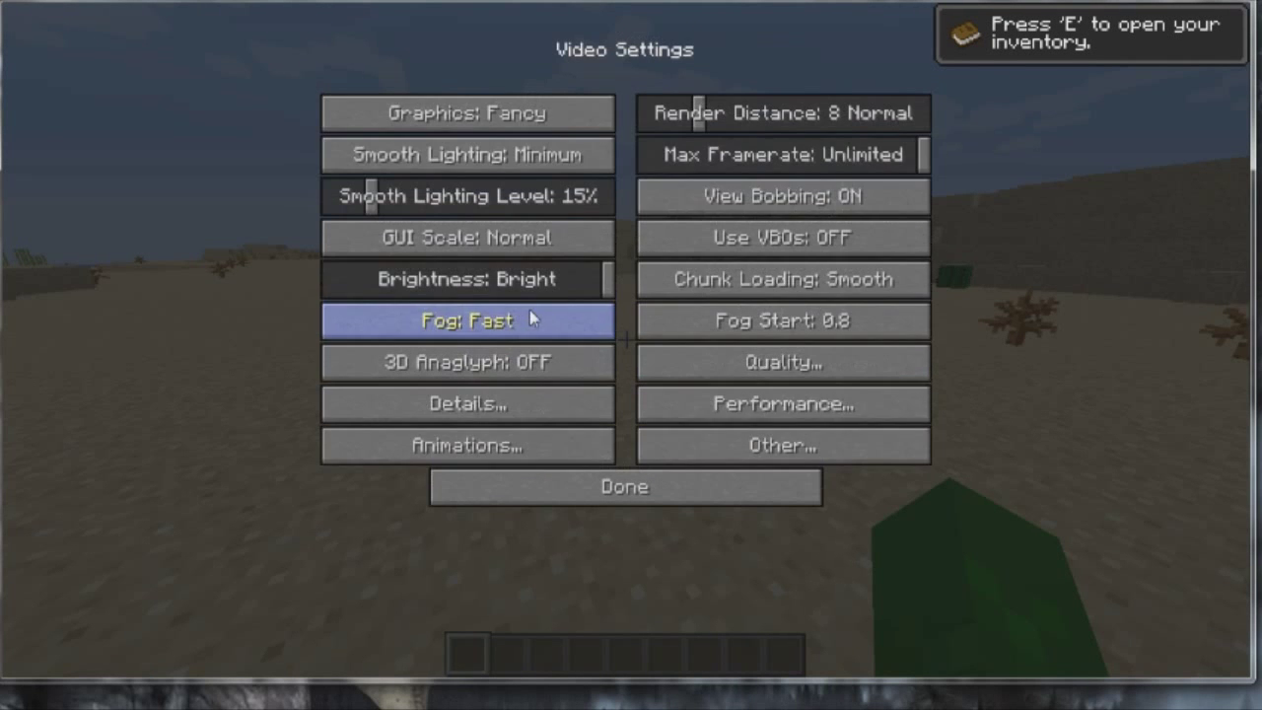
{"action": "left_click", "coordinate": [777, 404]}
{"action": "left_click", "coordinate": [639, 477]}
{"action": "left_click", "coordinate": [751, 362]}
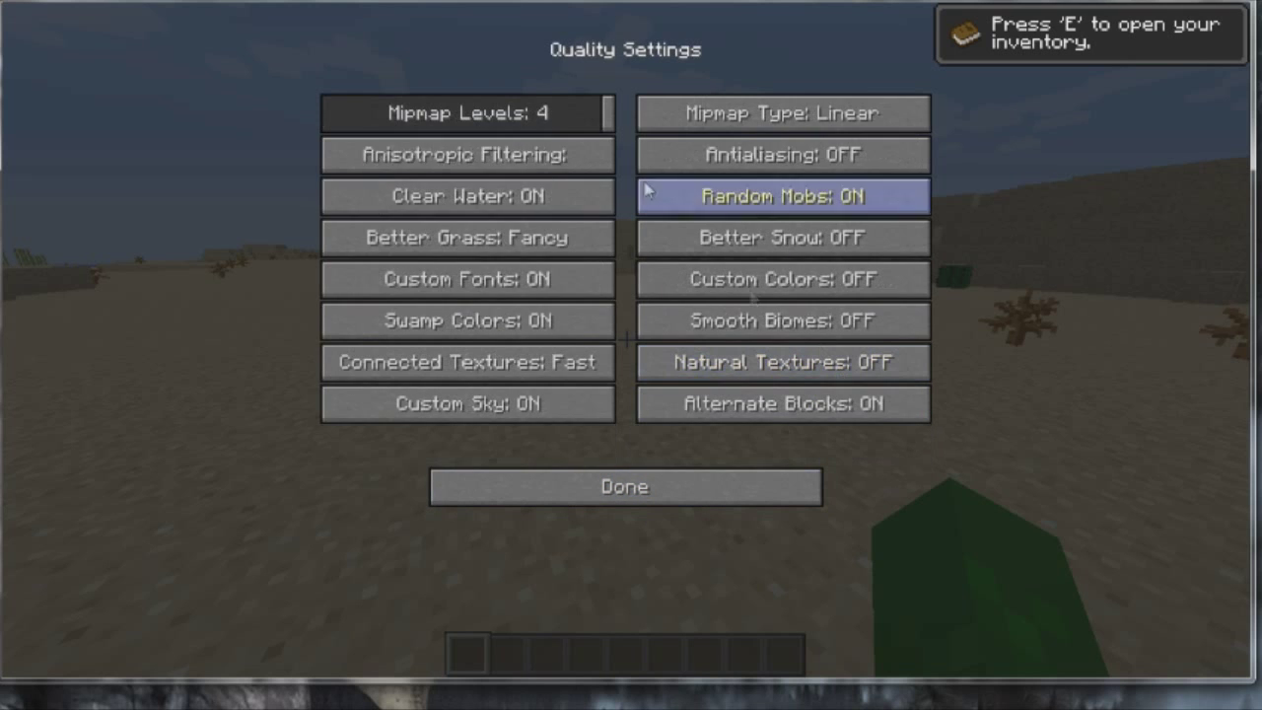
{"action": "left_click", "coordinate": [546, 257]}
{"action": "left_click", "coordinate": [704, 493]}
- Examine the Performance Settings and Other Settings of the video options, and return to the game
{"action": "left_click", "coordinate": [831, 404]}
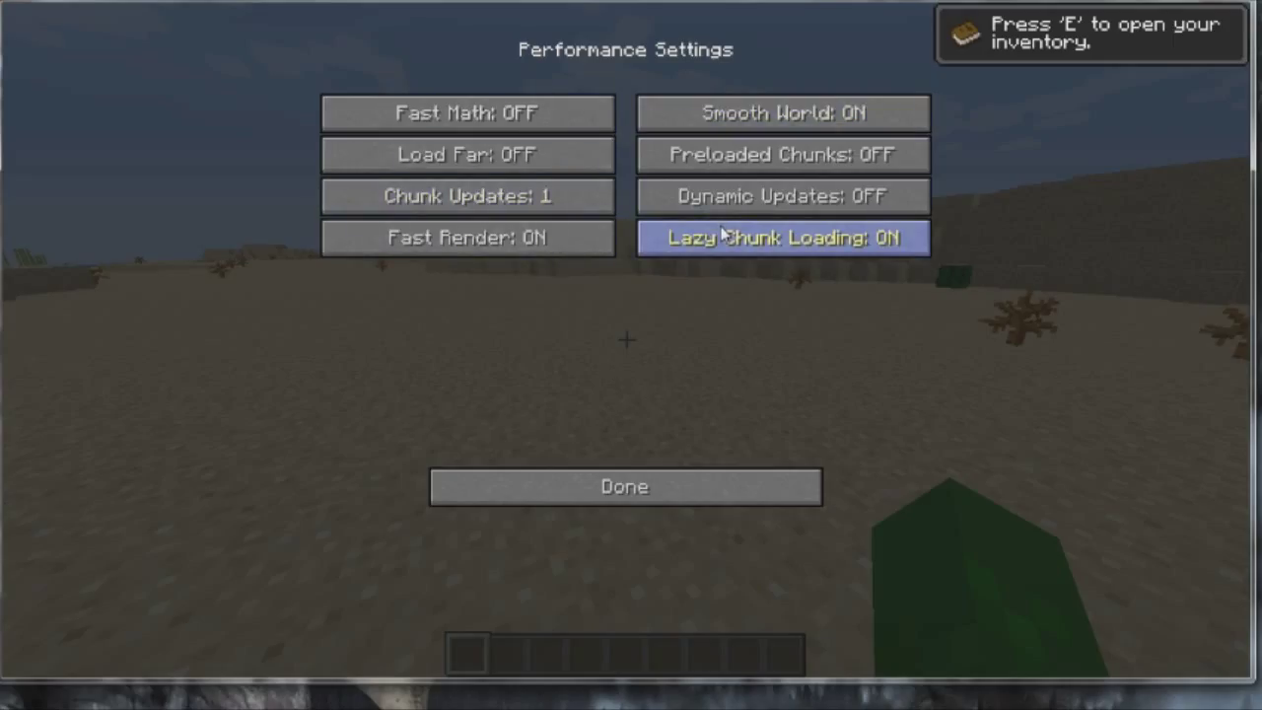
{"action": "left_click", "coordinate": [582, 486]}
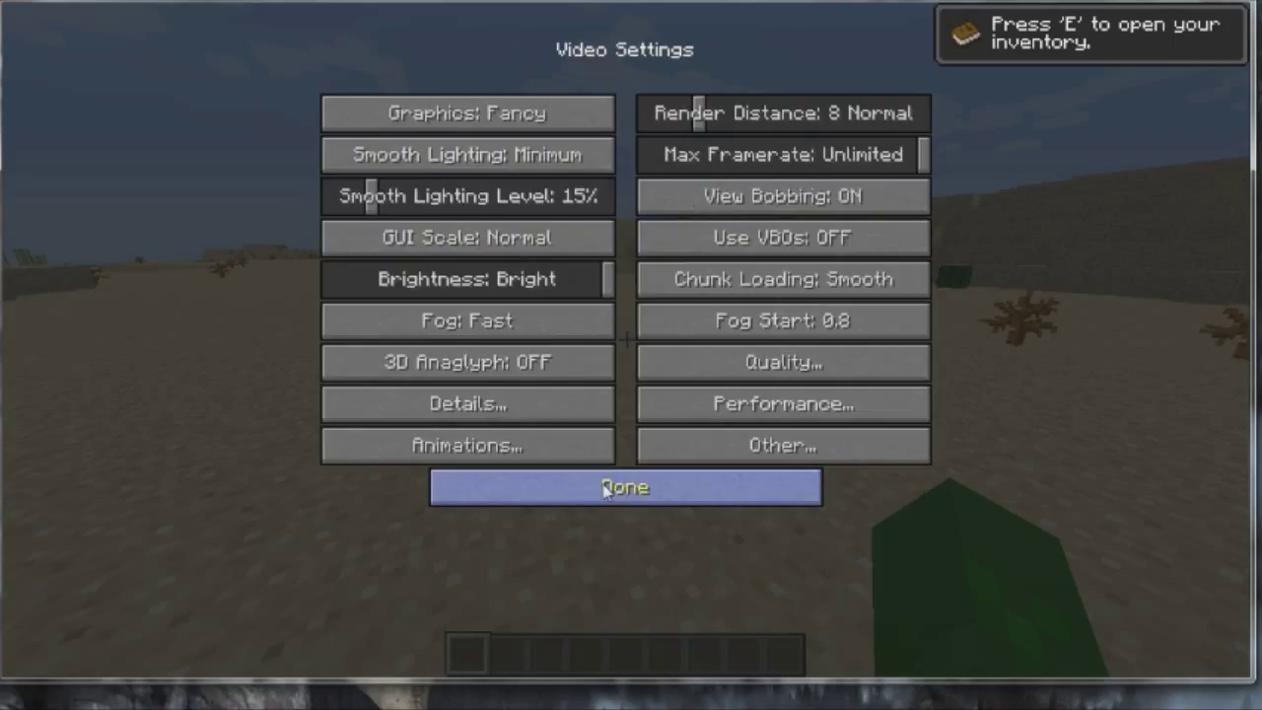
{"action": "left_click", "coordinate": [806, 450]}
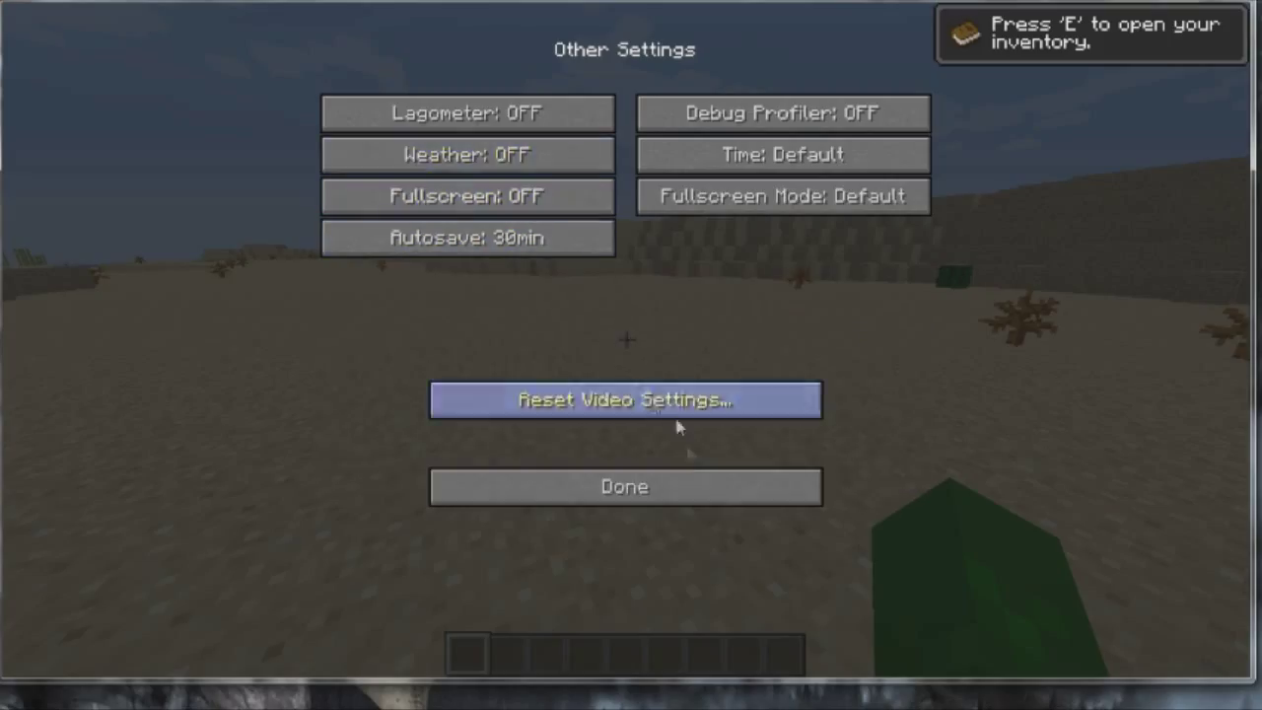
{"action": "left_click", "coordinate": [685, 488]}
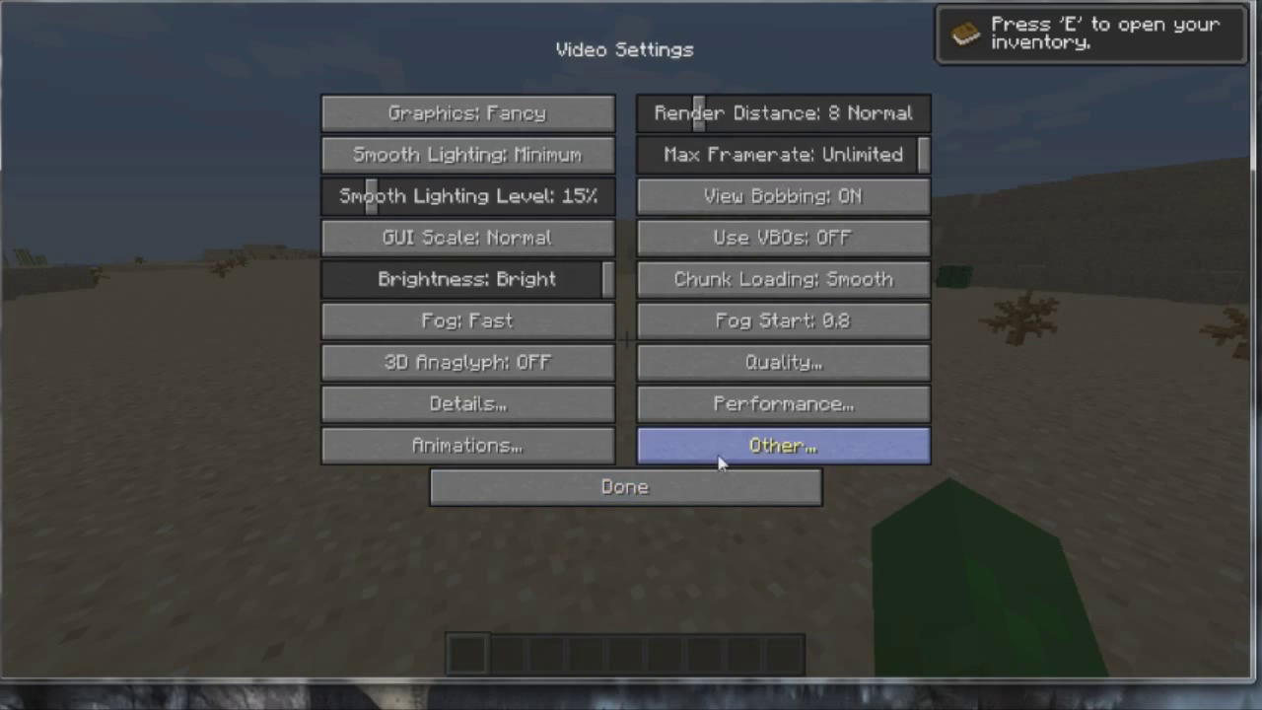
{"action": "key", "text": "Escape"}
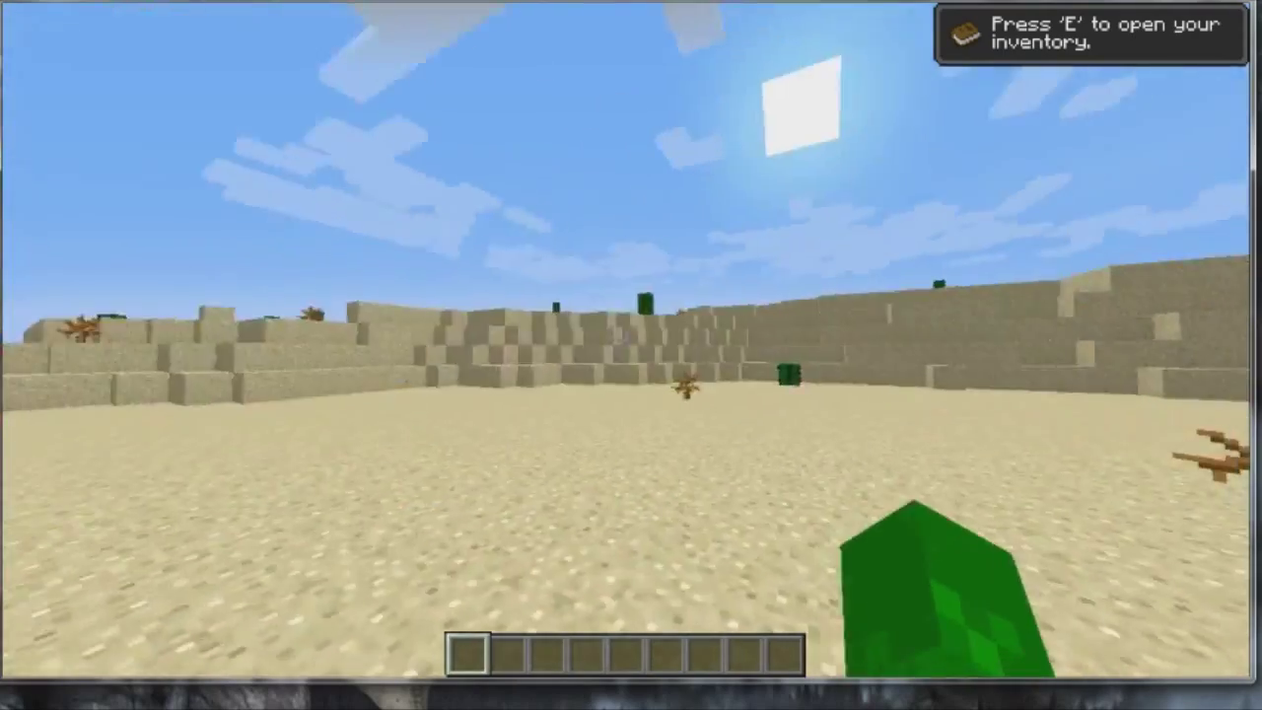
- View the inventory and the debug overlay briefly, closing each again
{"action": "key", "text": "e"}
{"action": "key", "text": "e"}
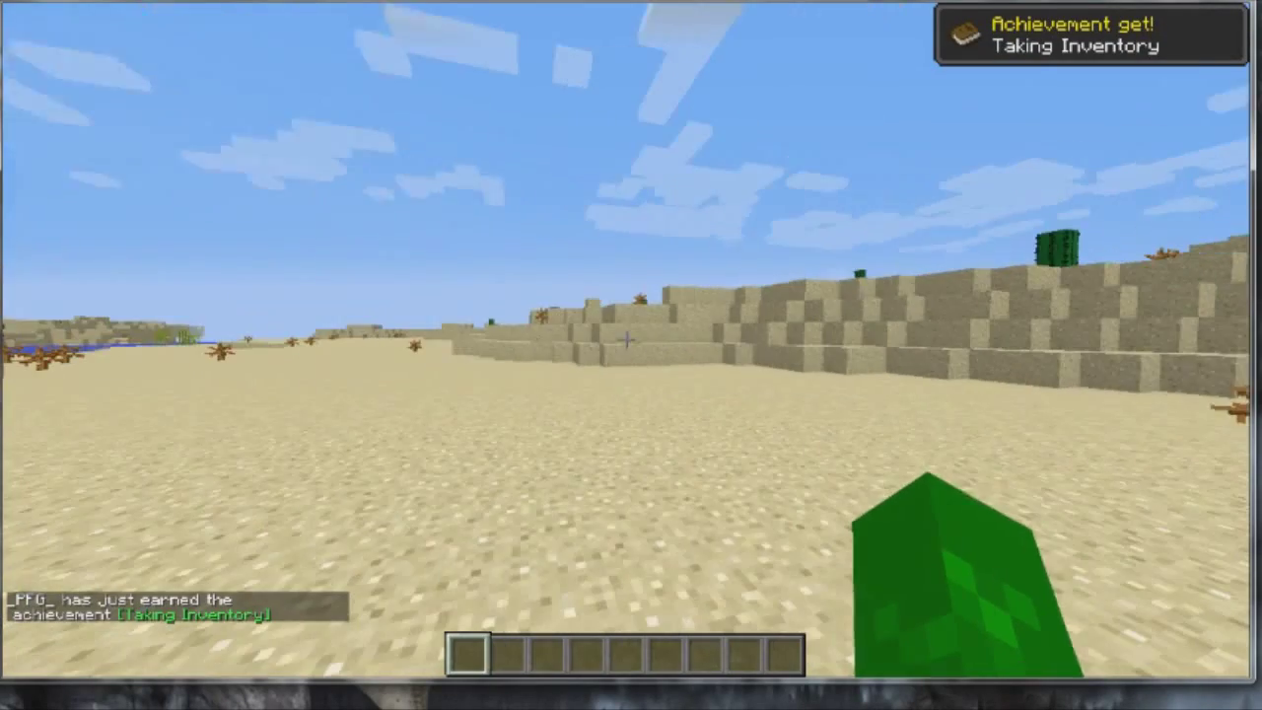
{"action": "key", "text": "F3"}
{"action": "key", "text": "F3"}
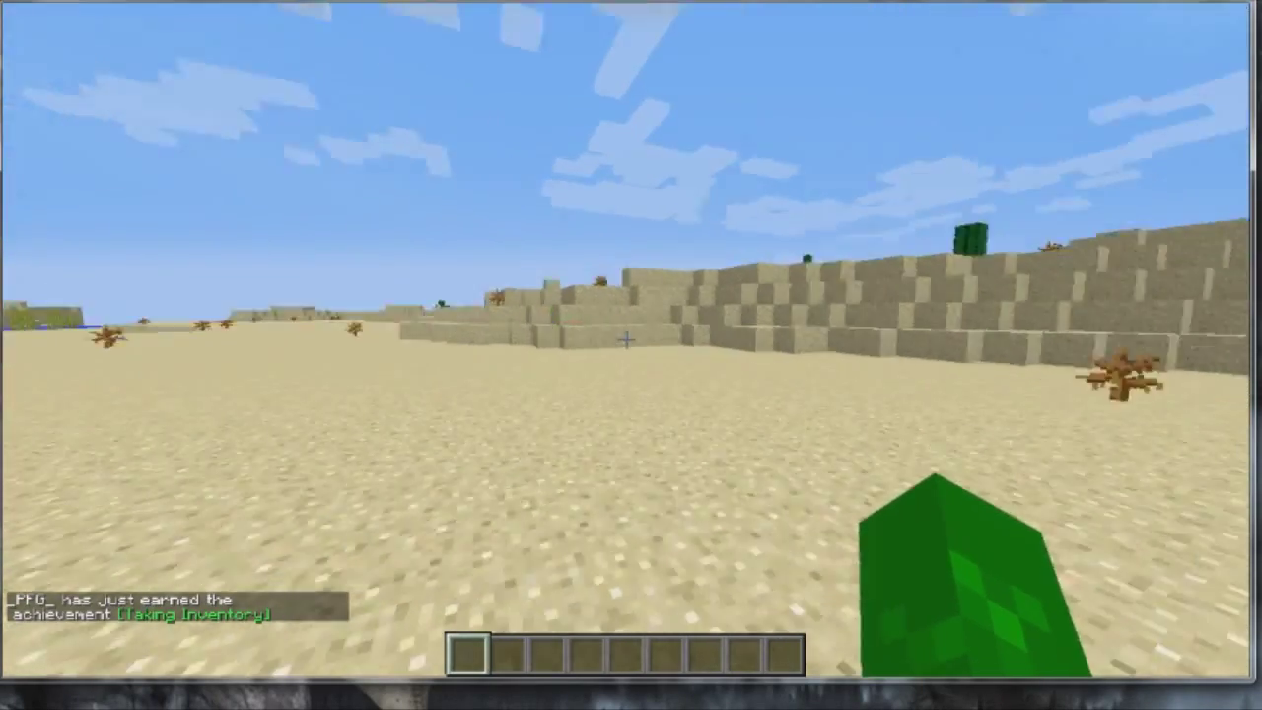